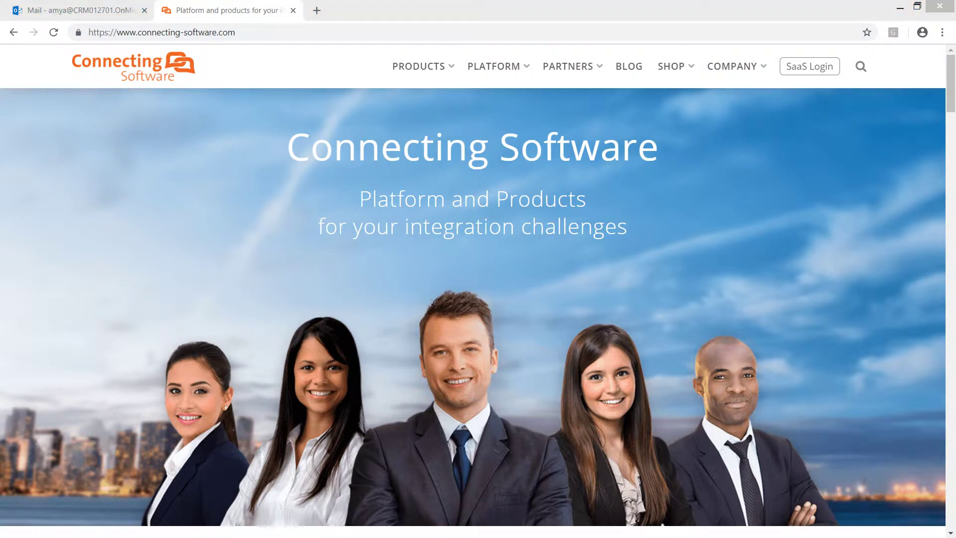
- Pick the CB Dynamics CRM – SharePoint Permissions Replicator from Products and view its Pricing page
click(418, 66)
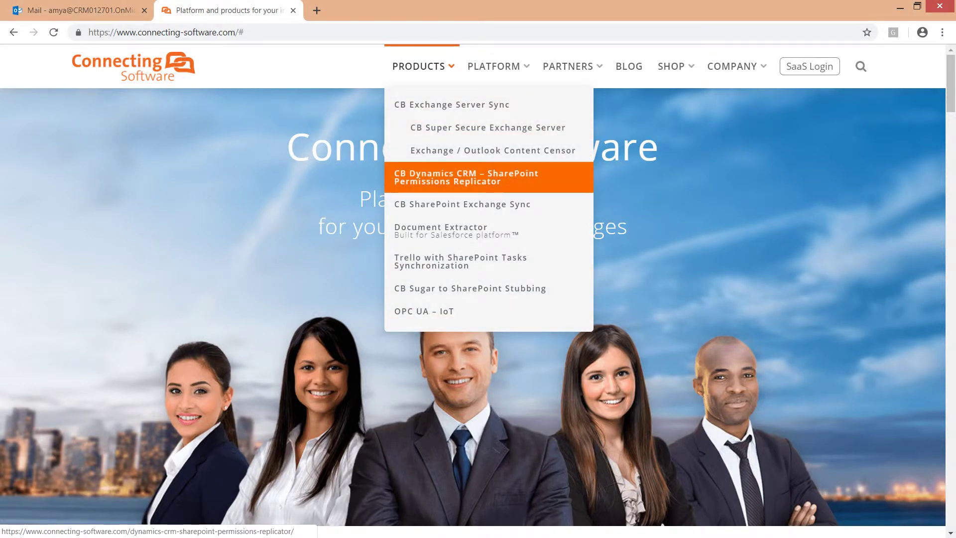
click(466, 177)
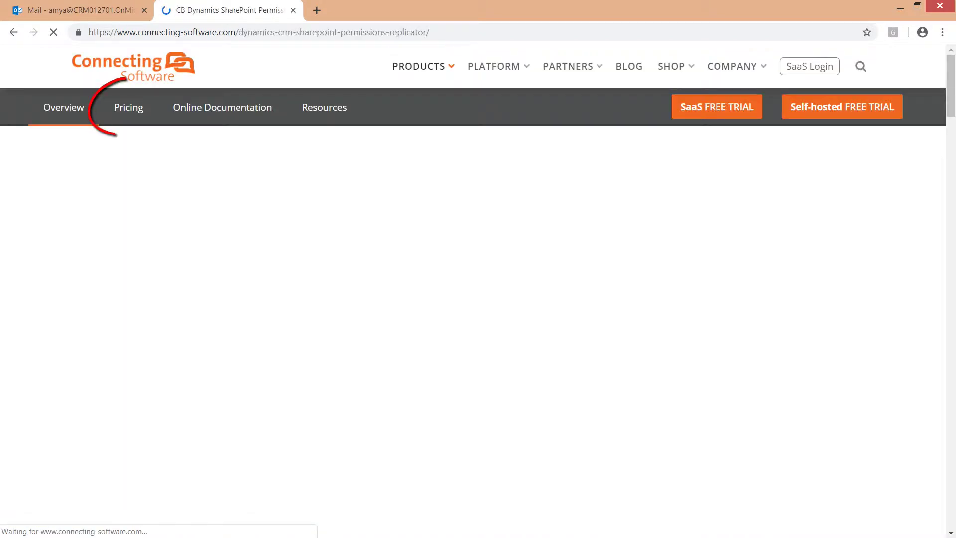
click(128, 107)
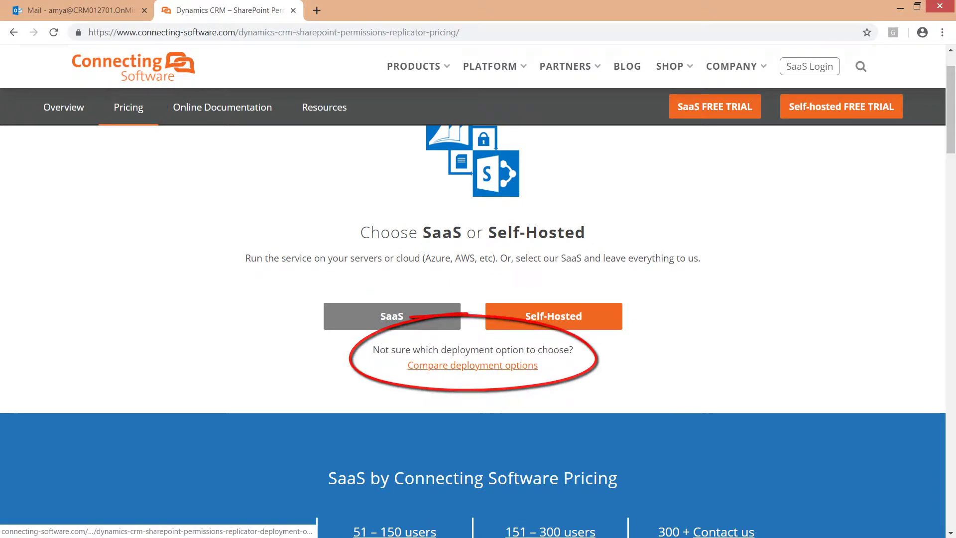
- Open 'Compare deployment options' and scroll through the deployment comparison table
click(473, 365)
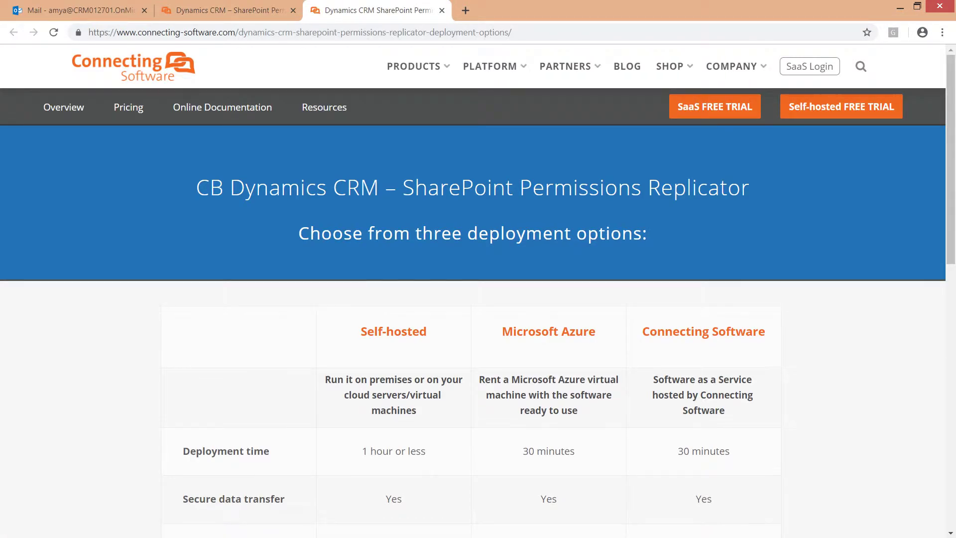
scroll(473, 299, down, 1)
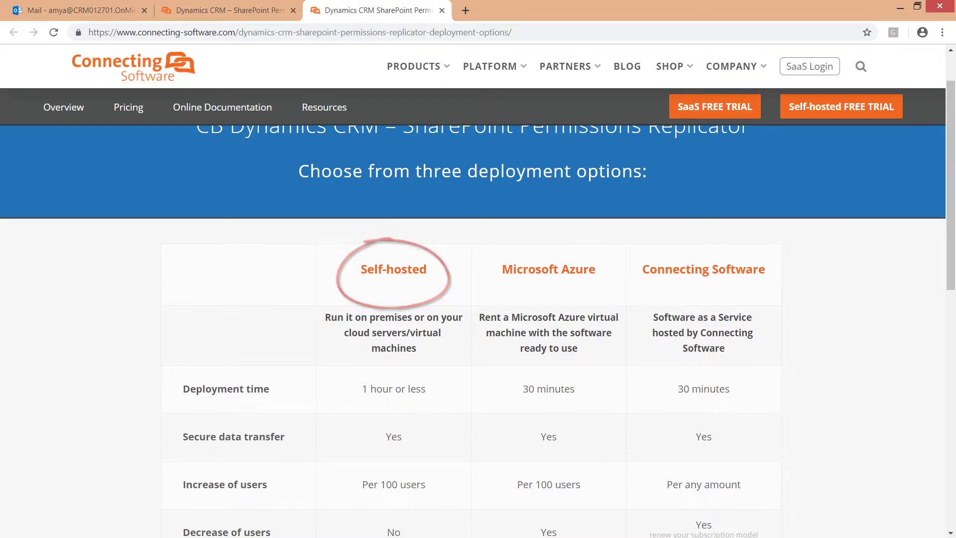
scroll(473, 318, down, 1)
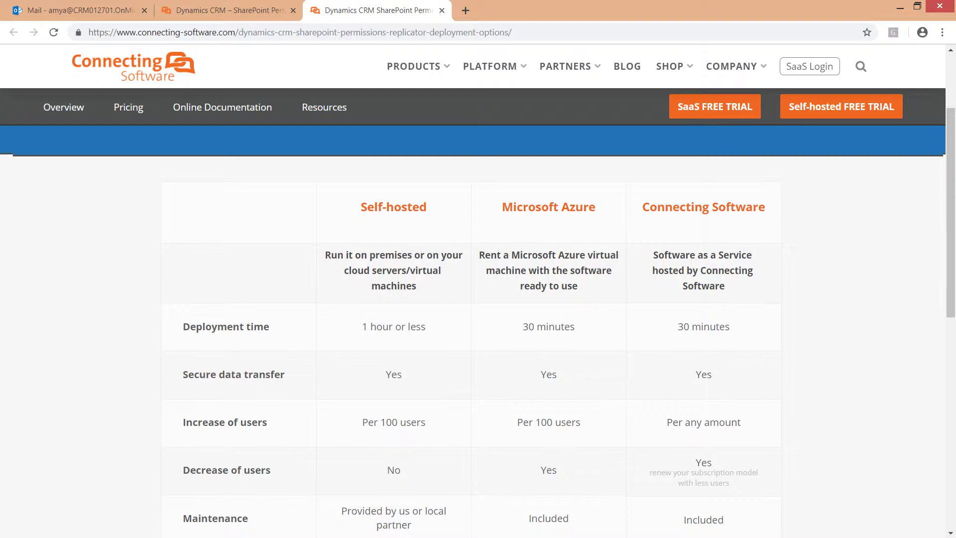
scroll(473, 319, down, 1)
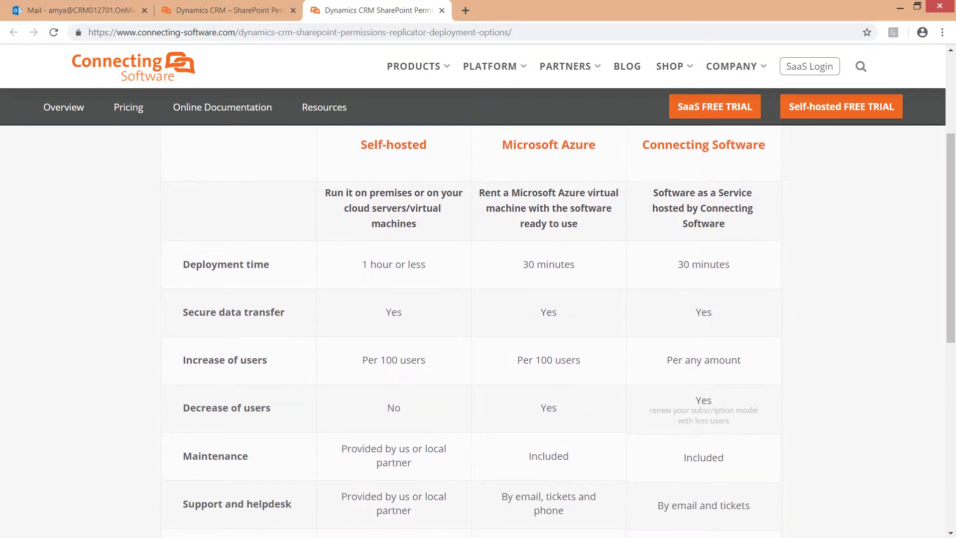
scroll(473, 319, down, 1)
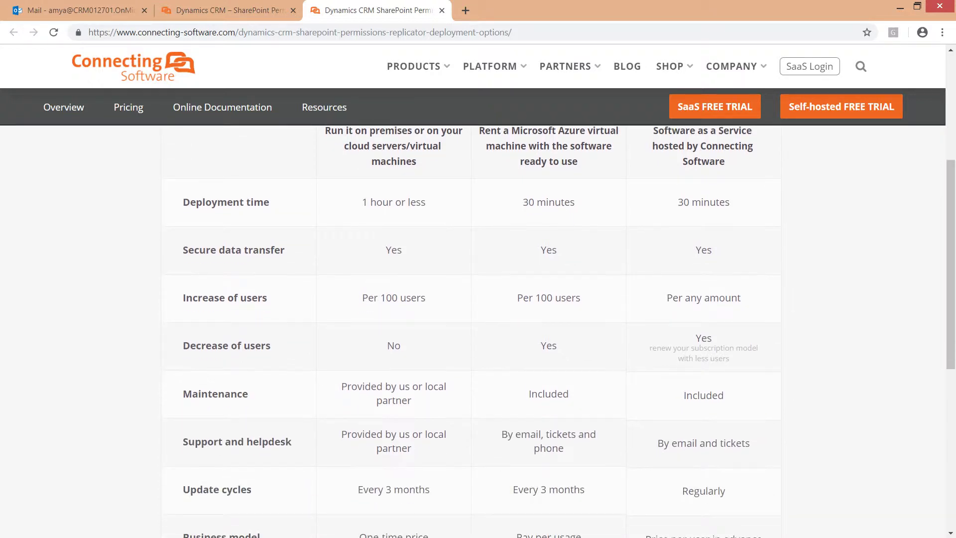
scroll(473, 319, down, 1)
scroll(474, 319, down, 1)
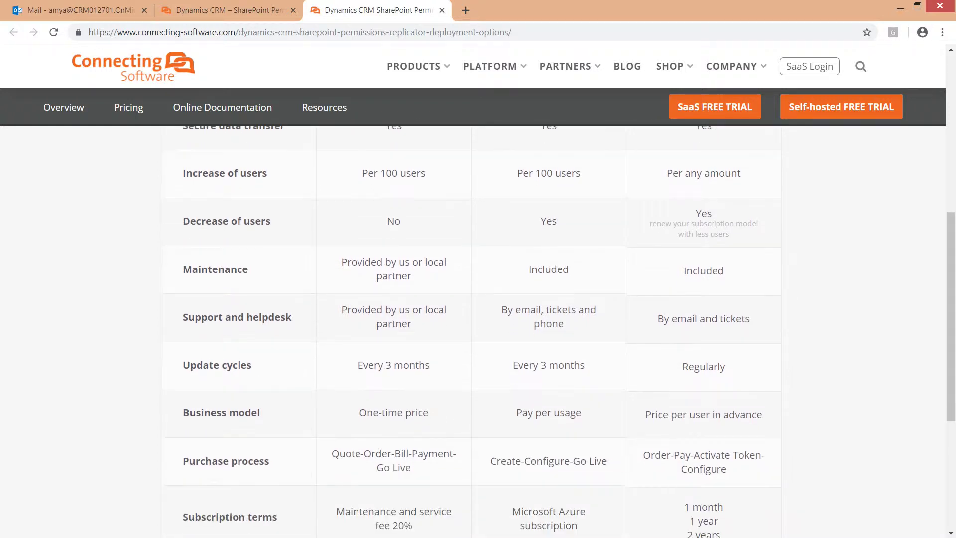
scroll(473, 319, down, 4)
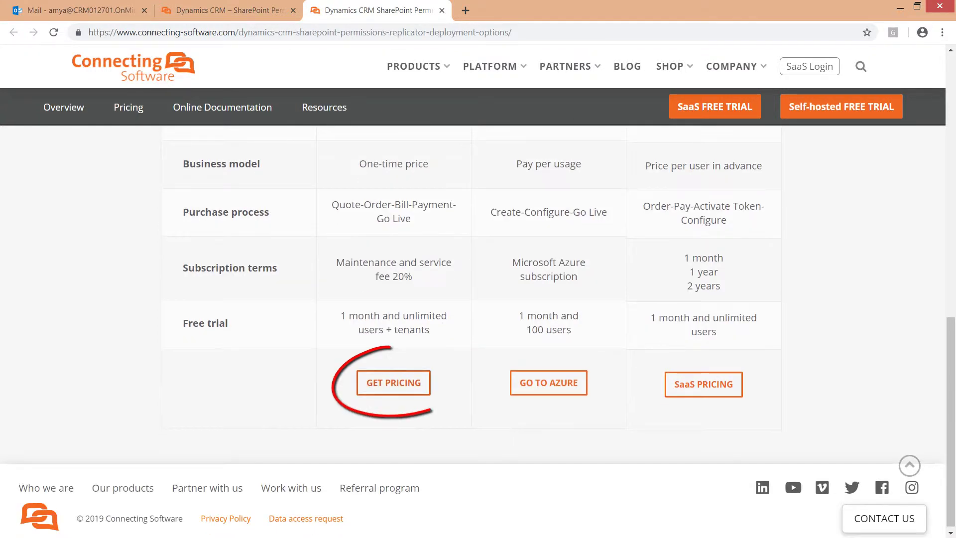
- Look over the Self-hosted GET PRICING sign-up form
click(393, 383)
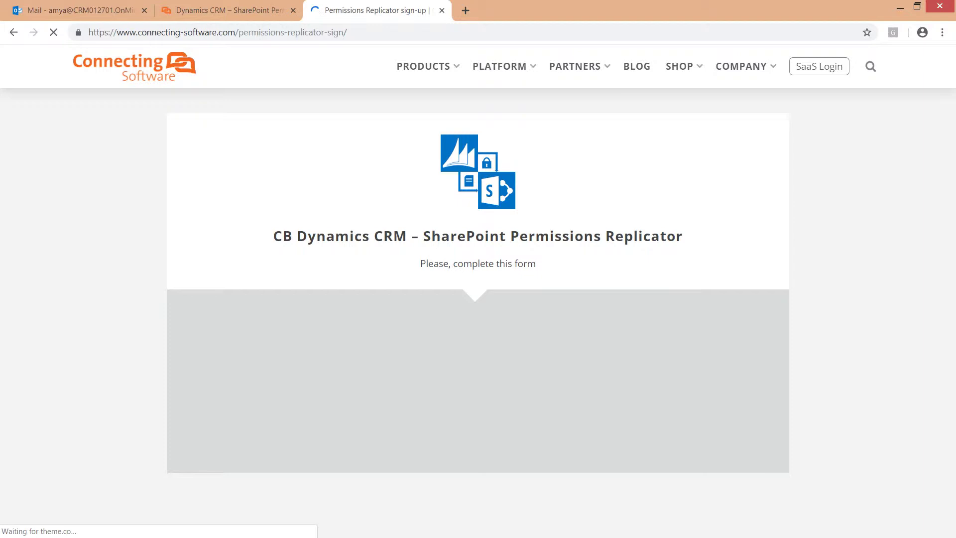
scroll(473, 318, down, 3)
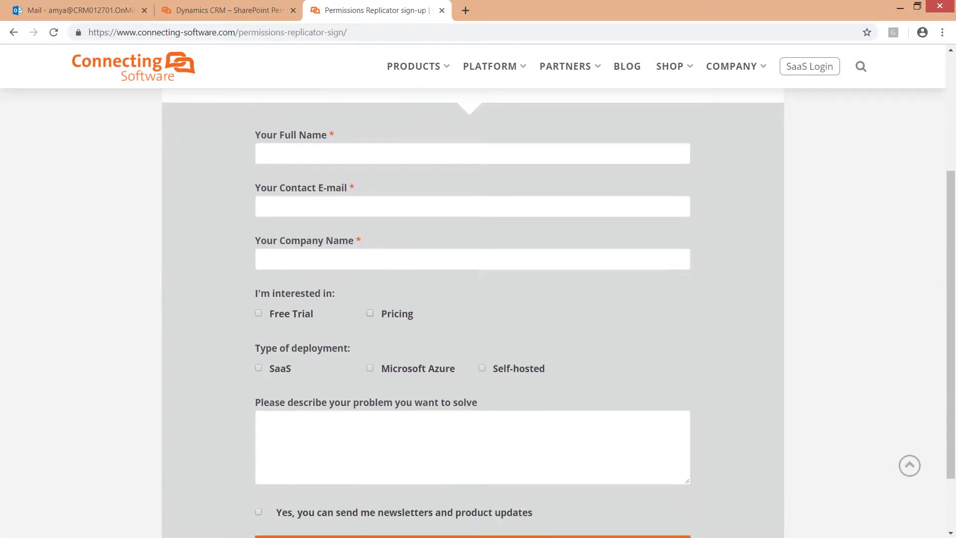
scroll(473, 318, down, 2)
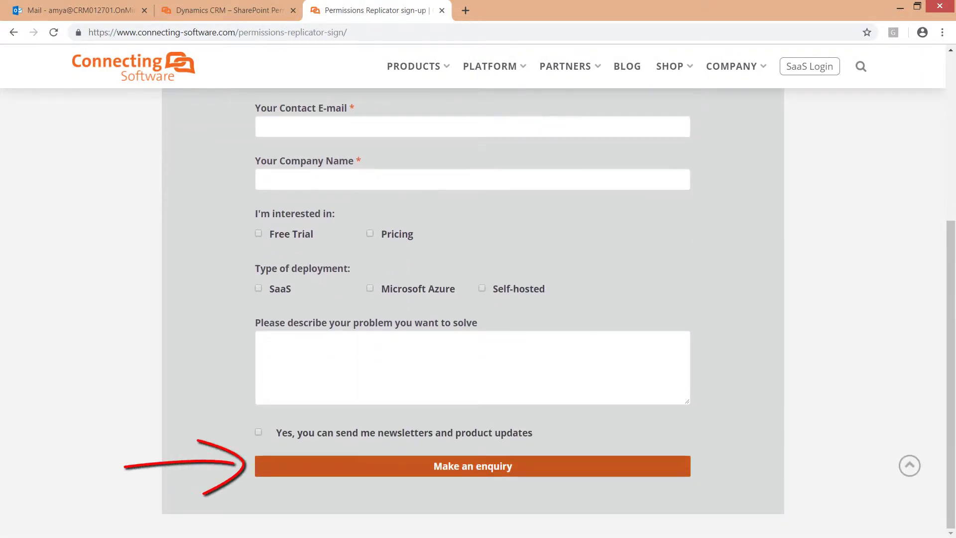
scroll(473, 319, up, 5)
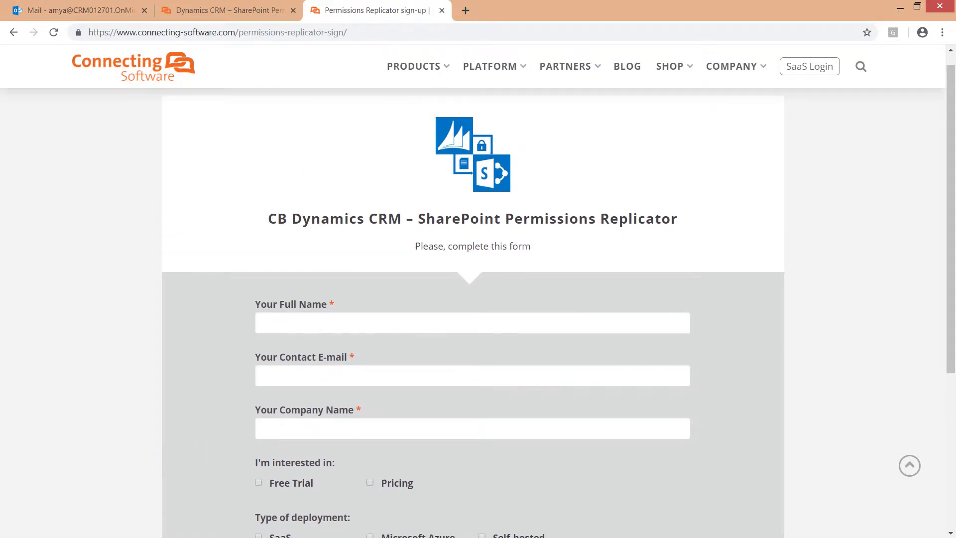
click(13, 32)
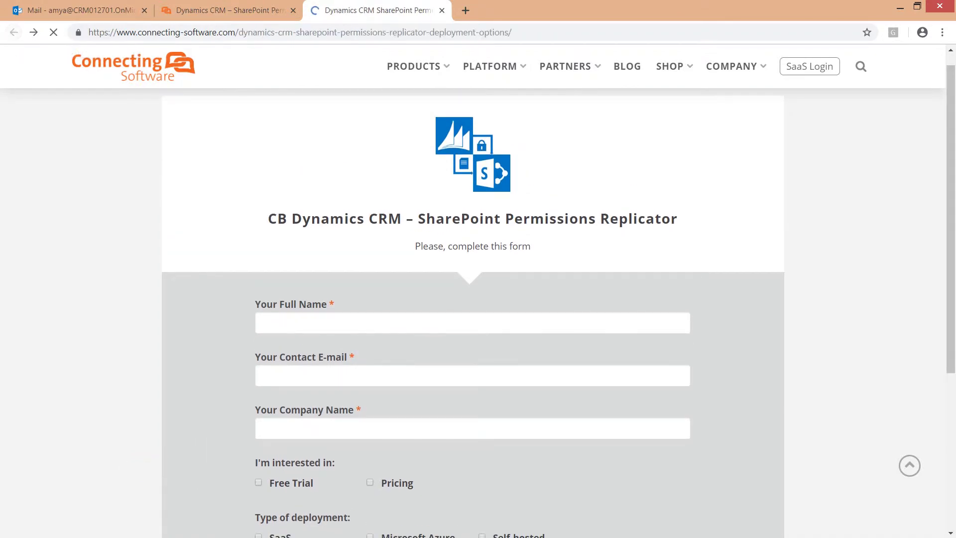
scroll(473, 319, up, 11)
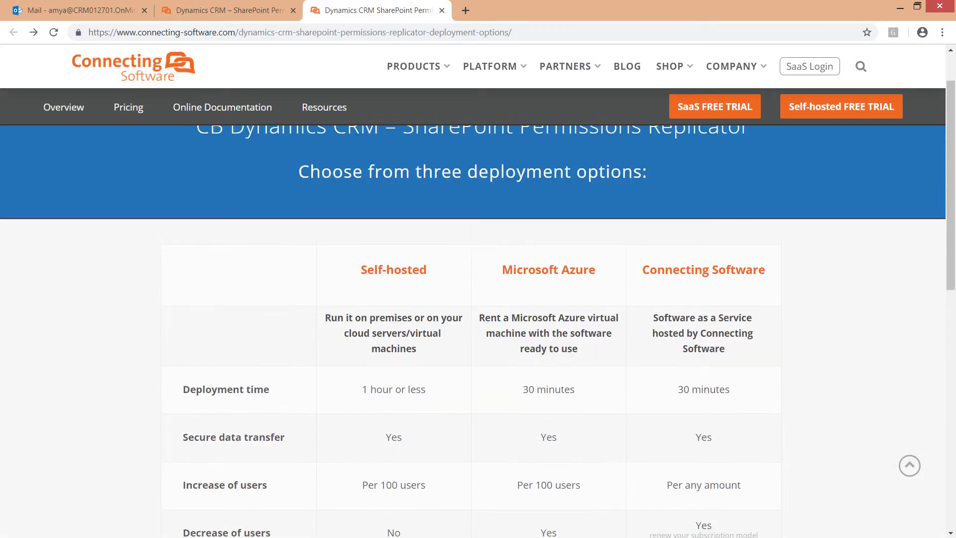
scroll(473, 318, down, 1)
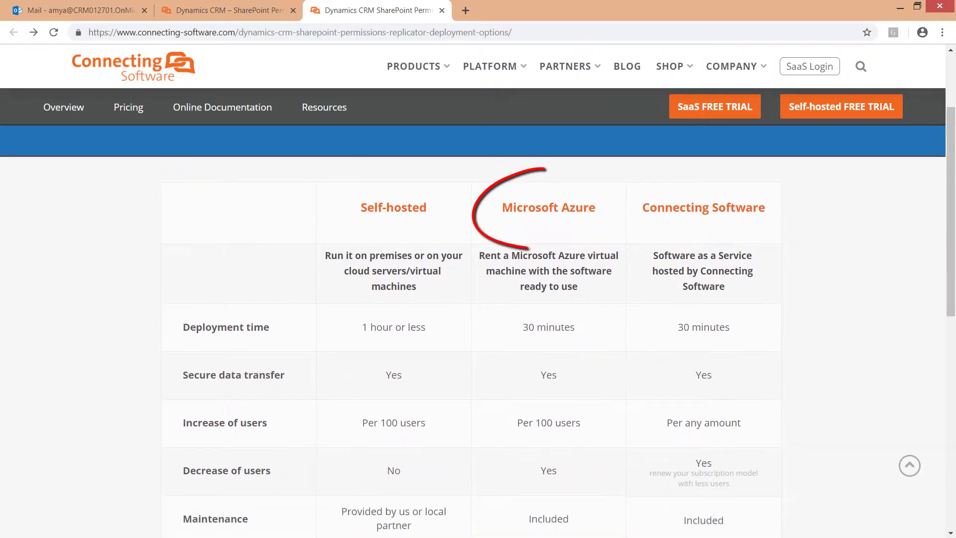
scroll(473, 319, down, 1)
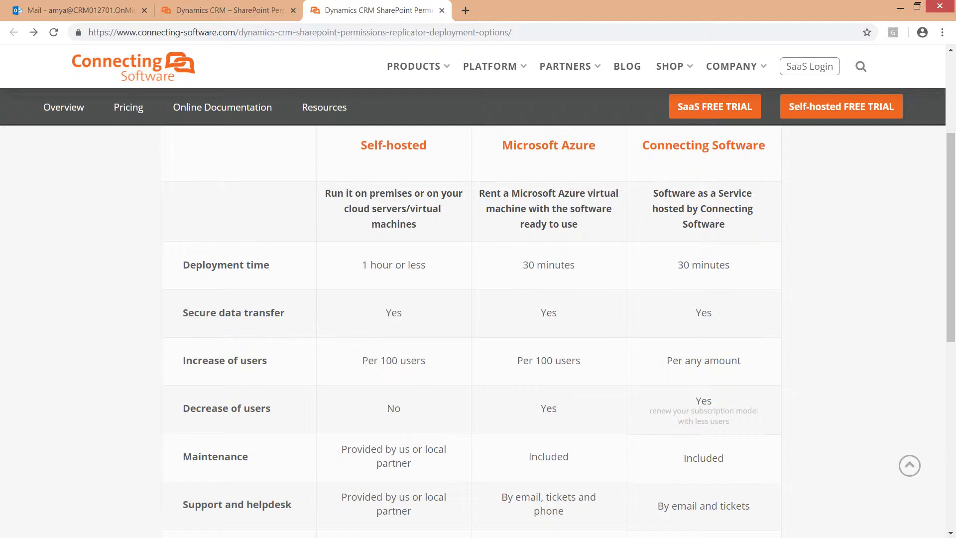
scroll(473, 319, down, 1)
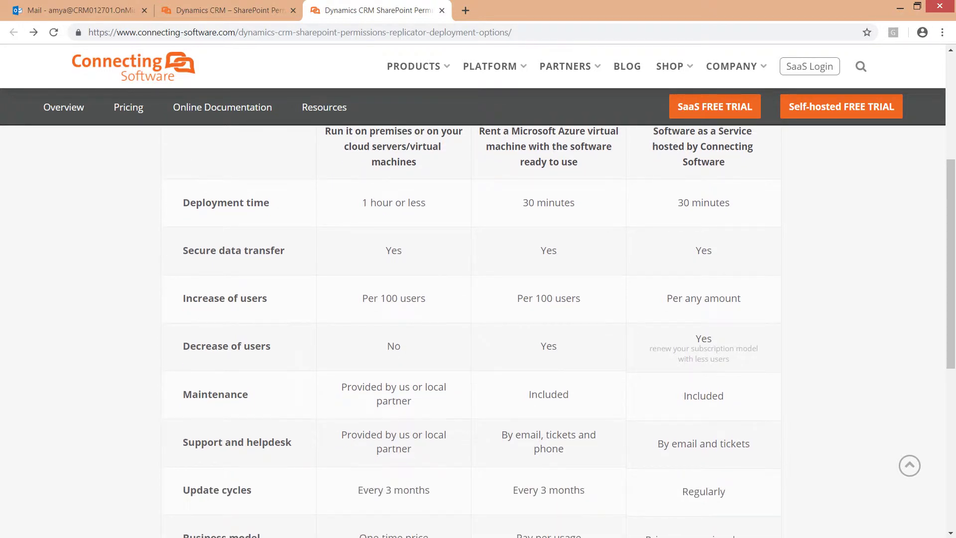
scroll(473, 319, down, 3)
scroll(473, 319, down, 3)
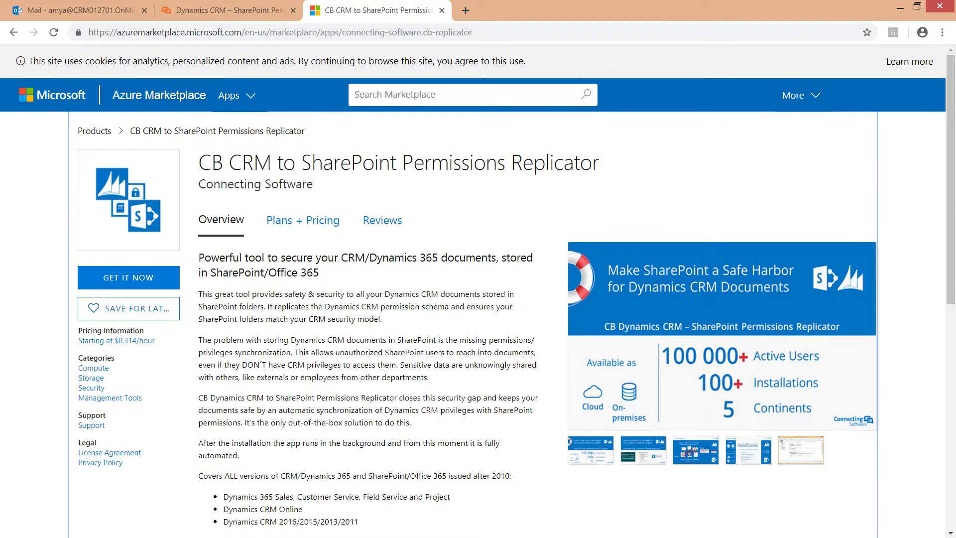
- Start creating the Permissions Replicator app in Azure, paste the work e-mail, and continue
click(129, 278)
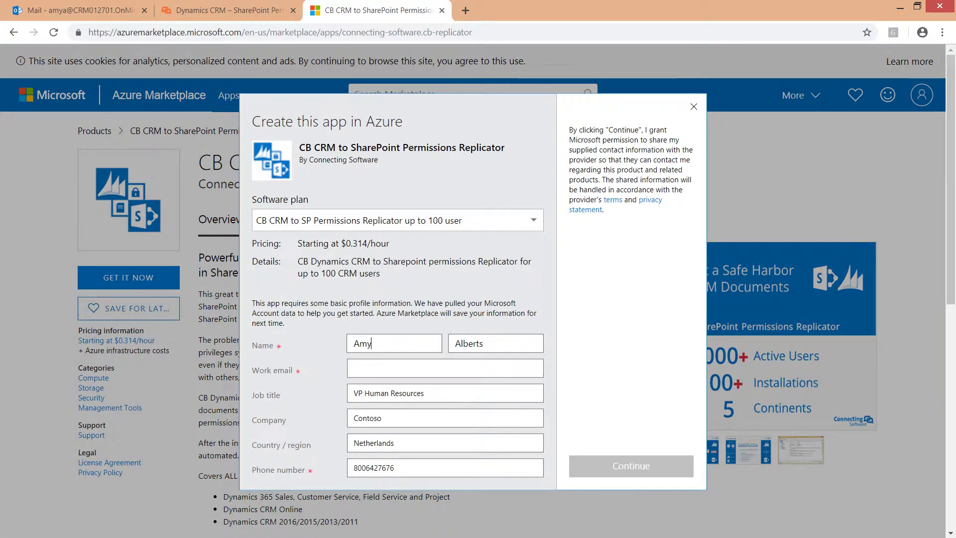
click(379, 369)
key(ctrl+v)
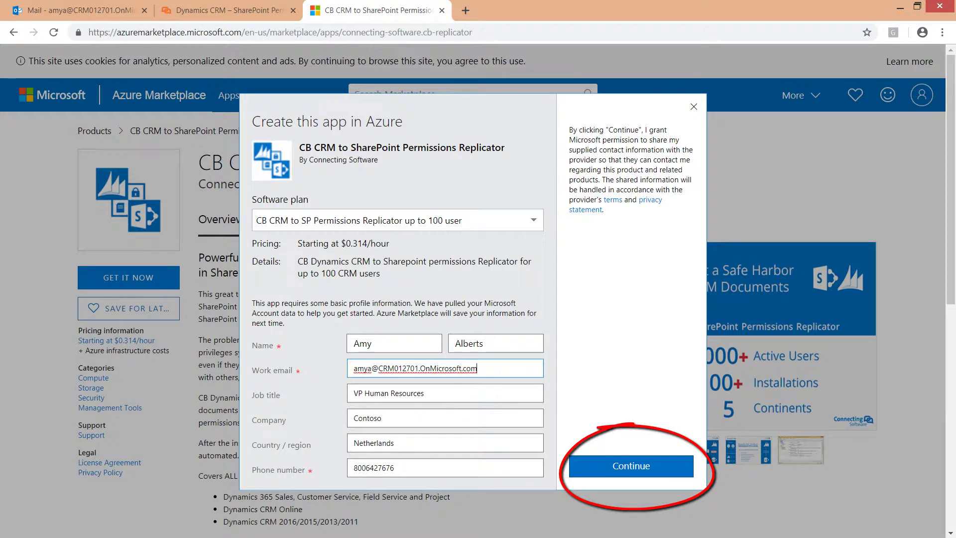
click(632, 466)
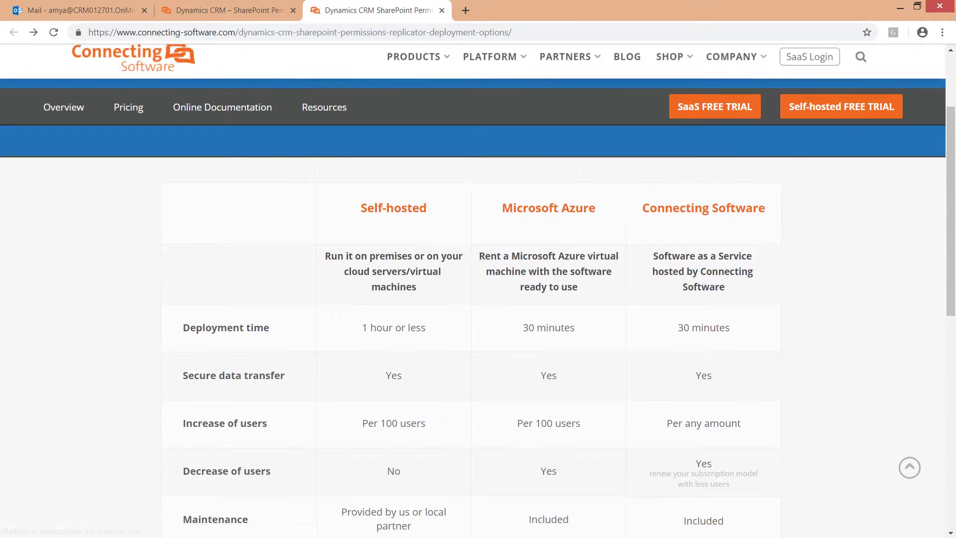
- Scroll the comparison table and choose SaaS PRICING under the Connecting Software column
scroll(478, 318, down, 3)
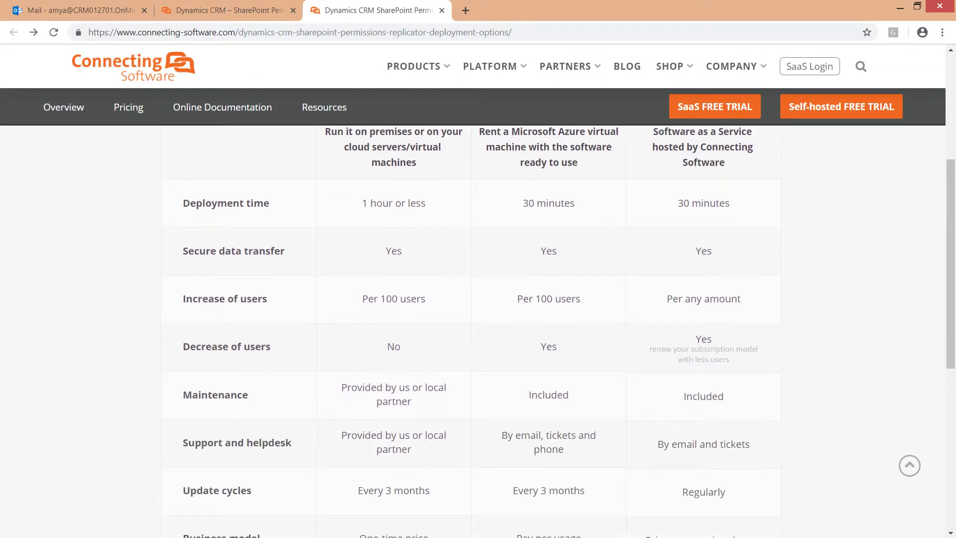
scroll(479, 319, up, 1)
scroll(478, 319, down, 4)
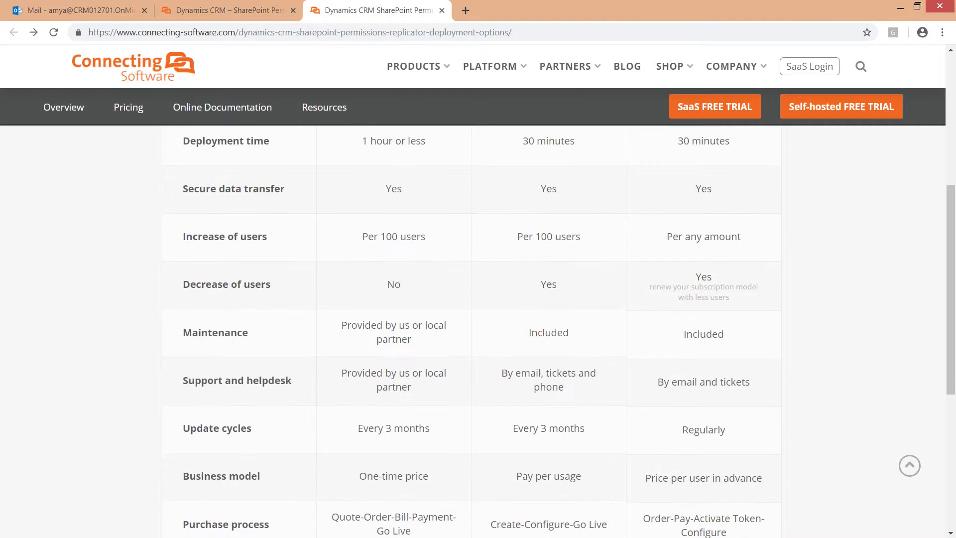
scroll(478, 329, down, 3)
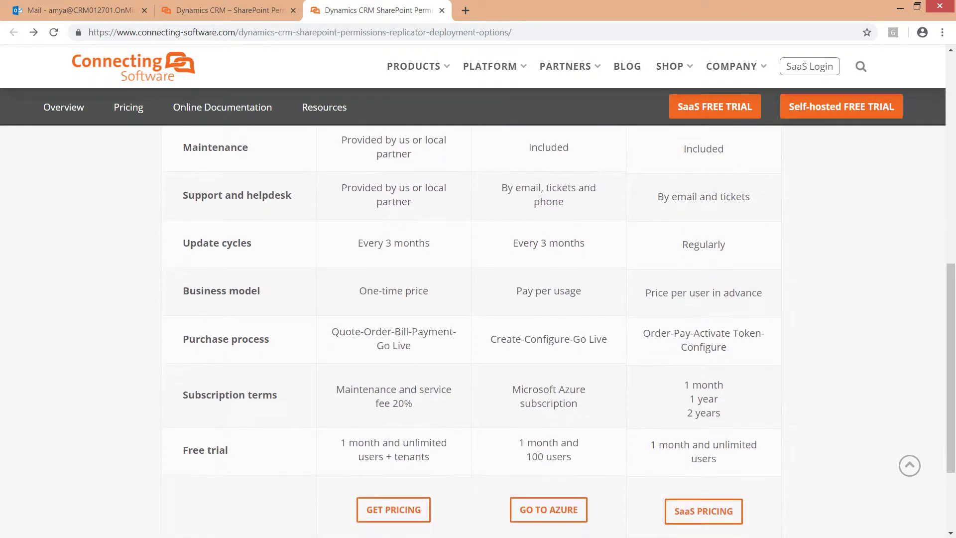
scroll(478, 329, down, 2)
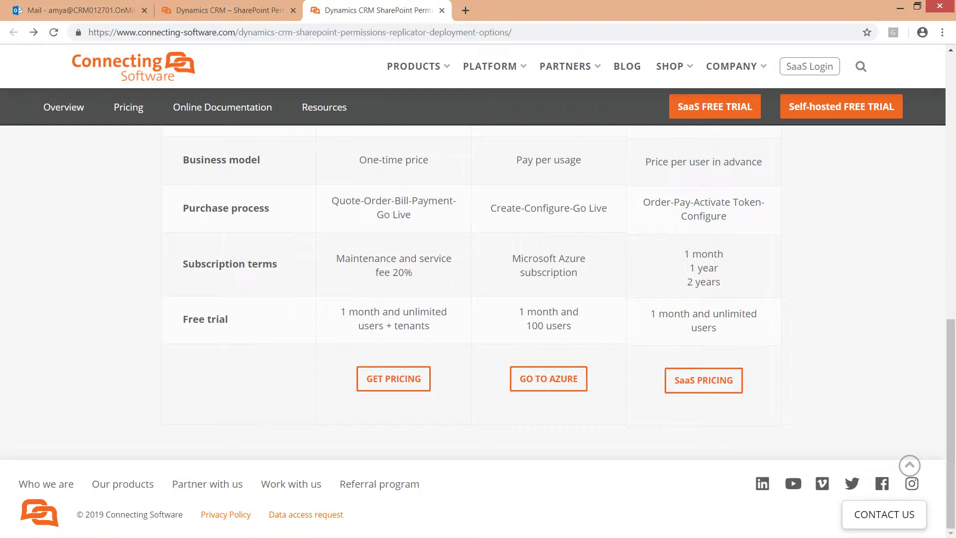
click(704, 380)
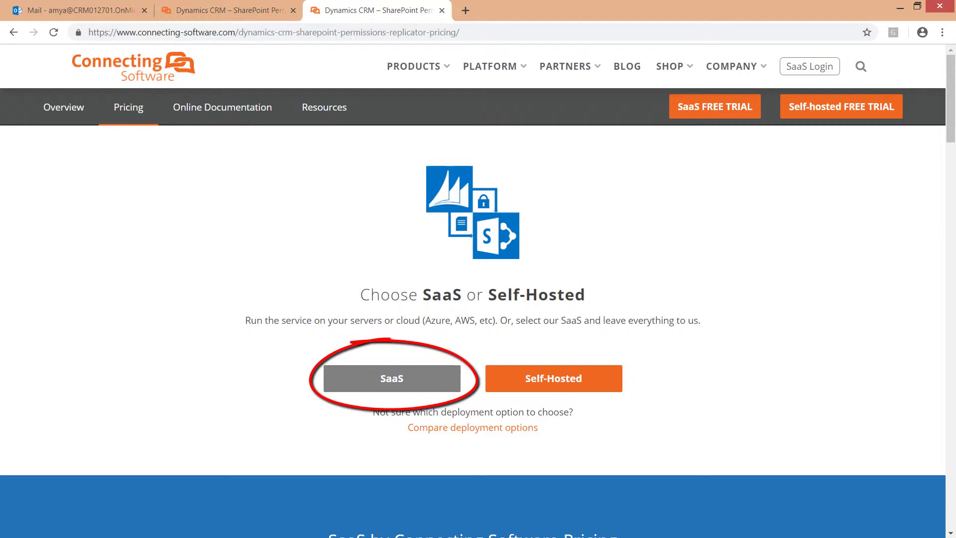
- Show SaaS prices for 51–150 users: $5, $2.5 and $2.25 per user/month
click(392, 379)
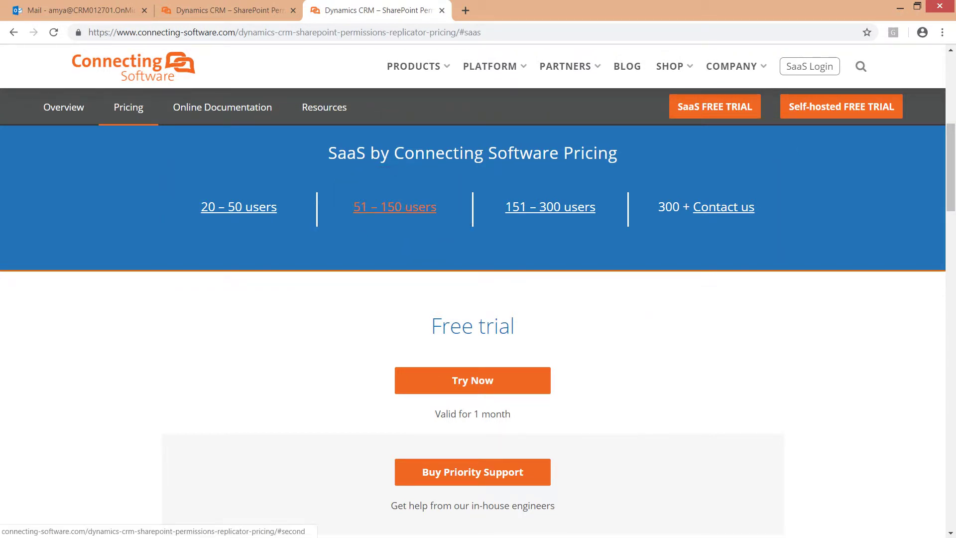
click(395, 206)
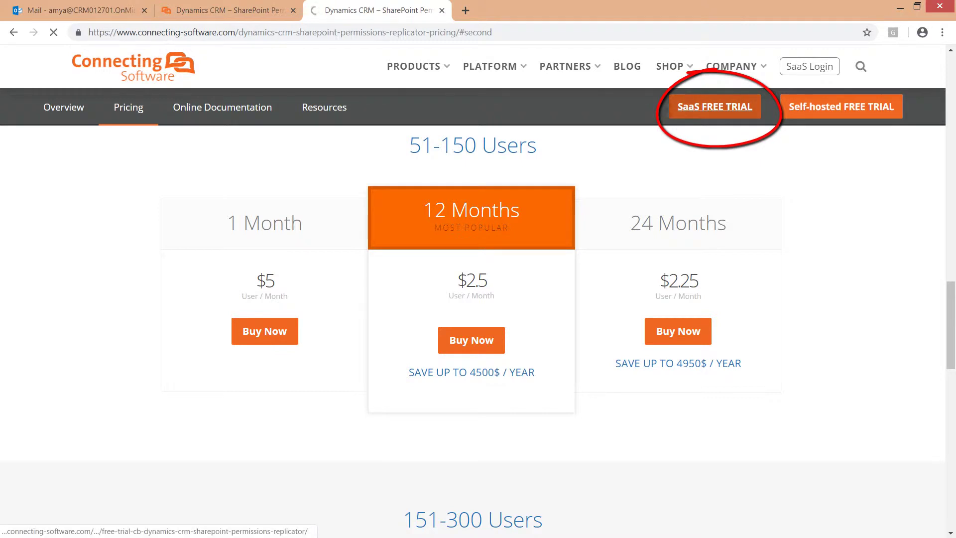
- Check out the SaaS free trial past customer information and place the $0.00 order
click(715, 107)
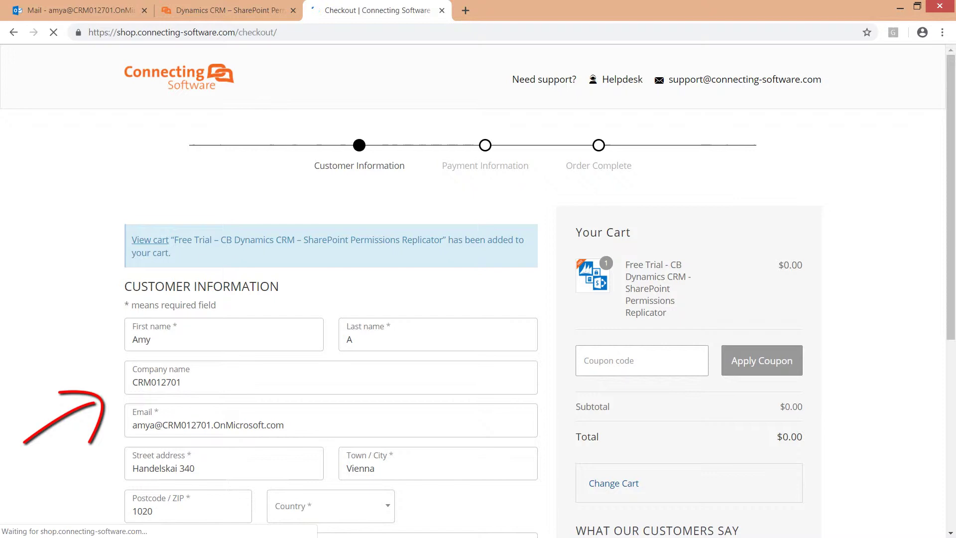
scroll(478, 292, down, 4)
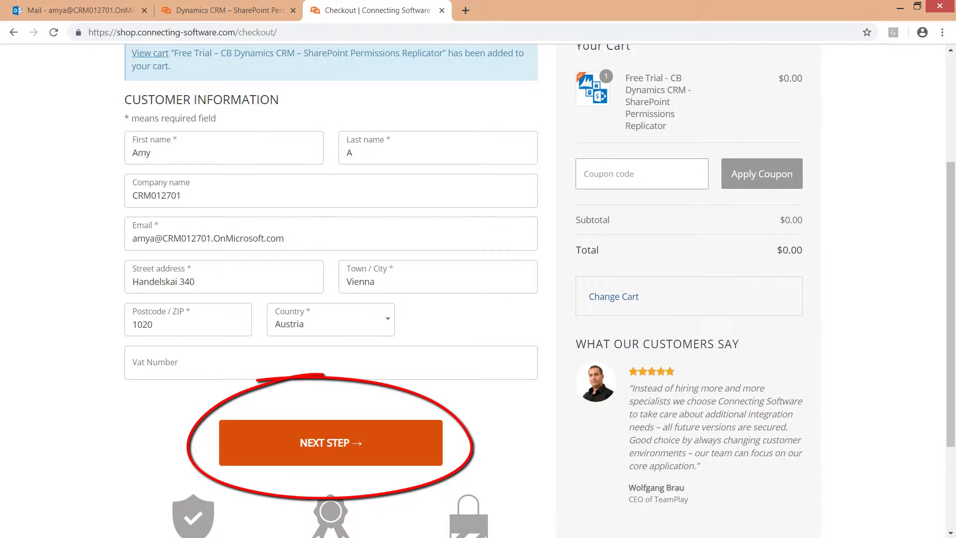
click(331, 442)
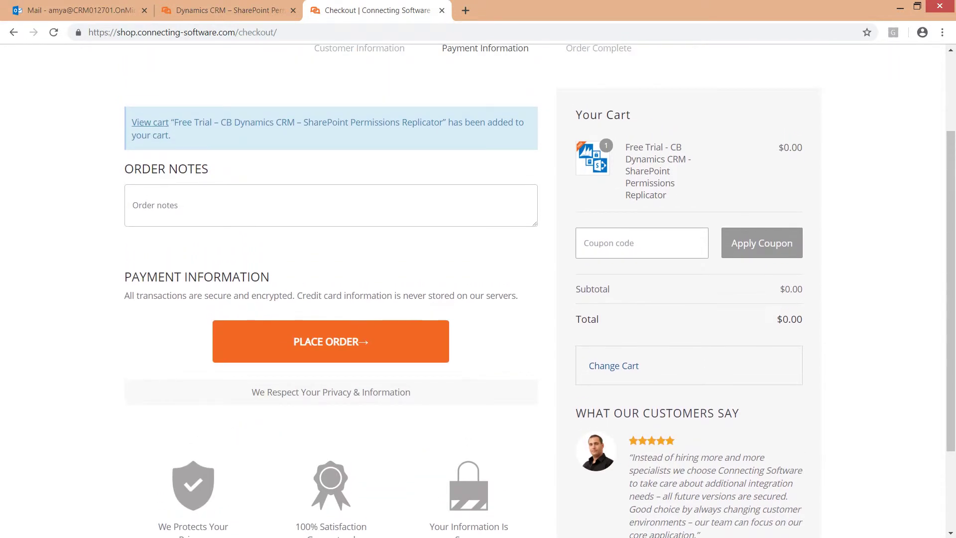
click(331, 342)
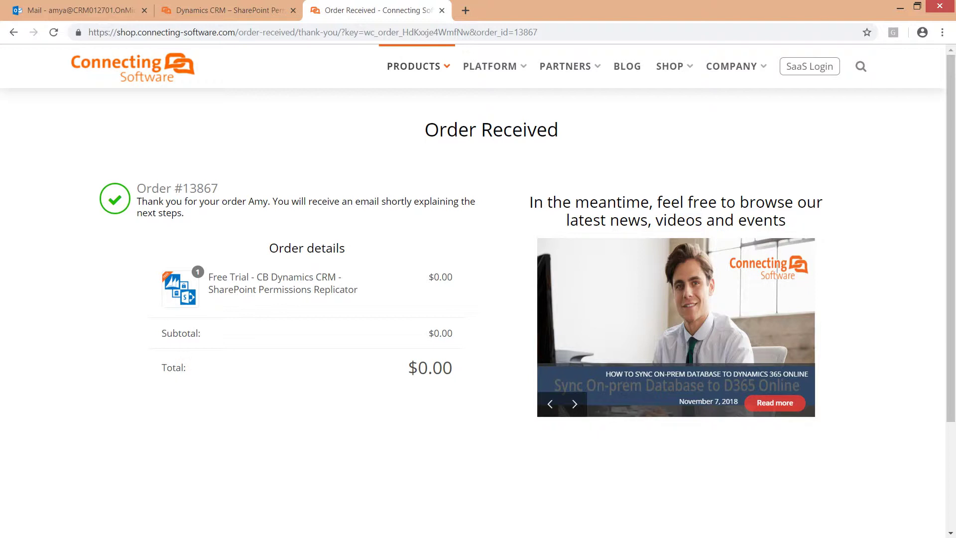
- Open the Permissions Replicator activation e-mail in Outlook and follow 'Activate Service & Start Replicating'
click(80, 10)
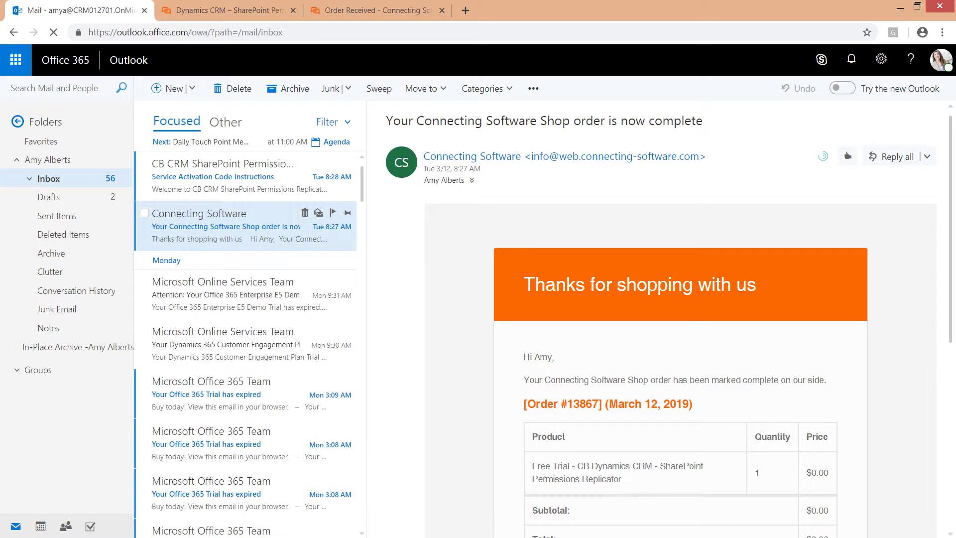
scroll(680, 319, down, 6)
click(239, 177)
scroll(681, 324, down, 1)
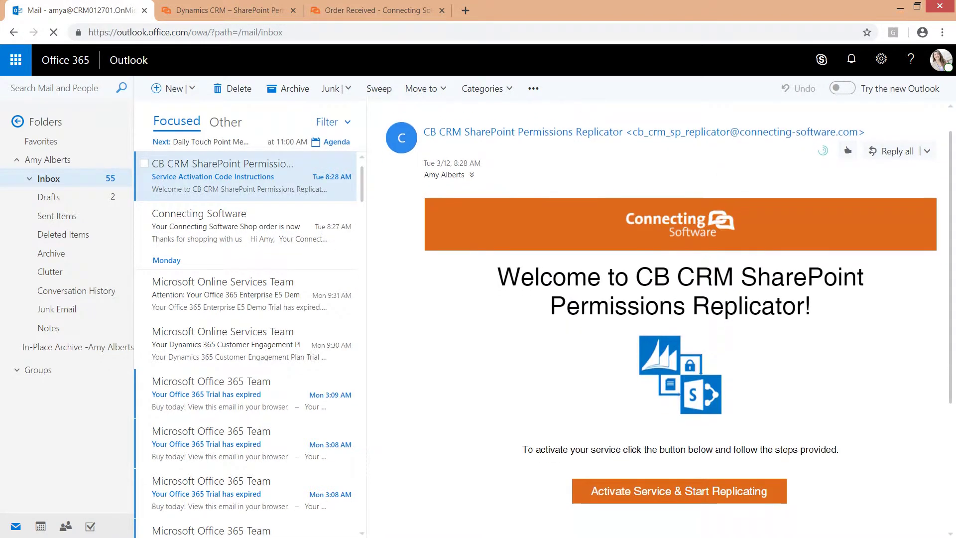
scroll(680, 319, down, 4)
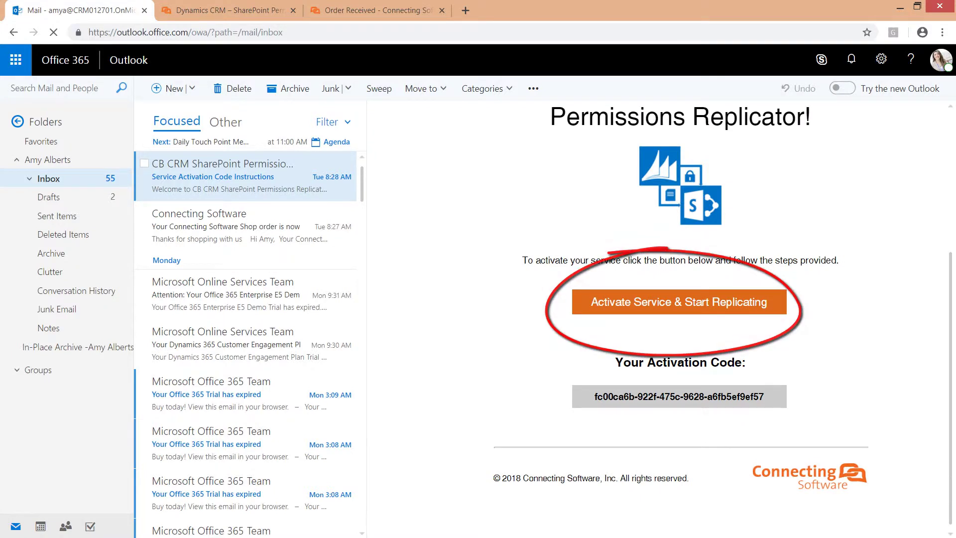
click(679, 302)
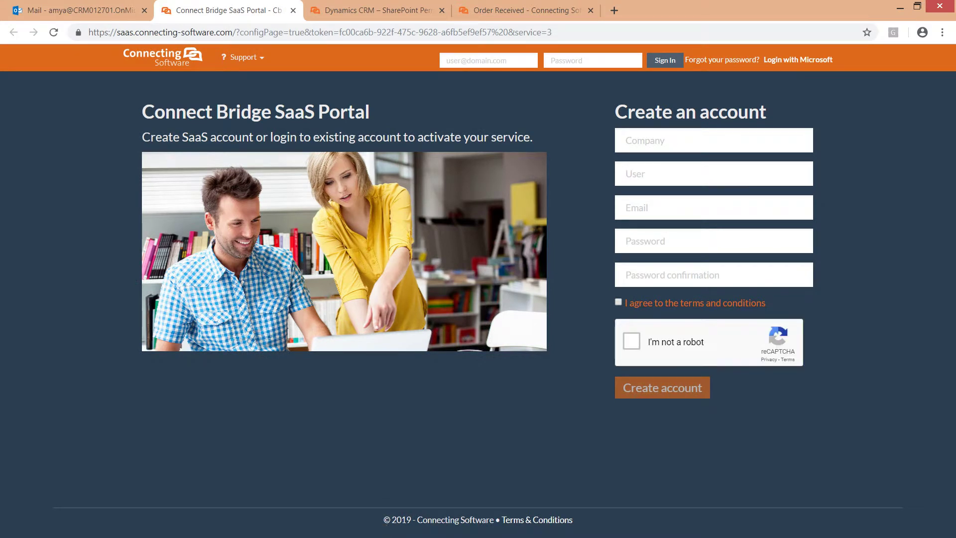
- Sign in to the portal with the suggested e-mail and the account password
click(489, 60)
click(513, 83)
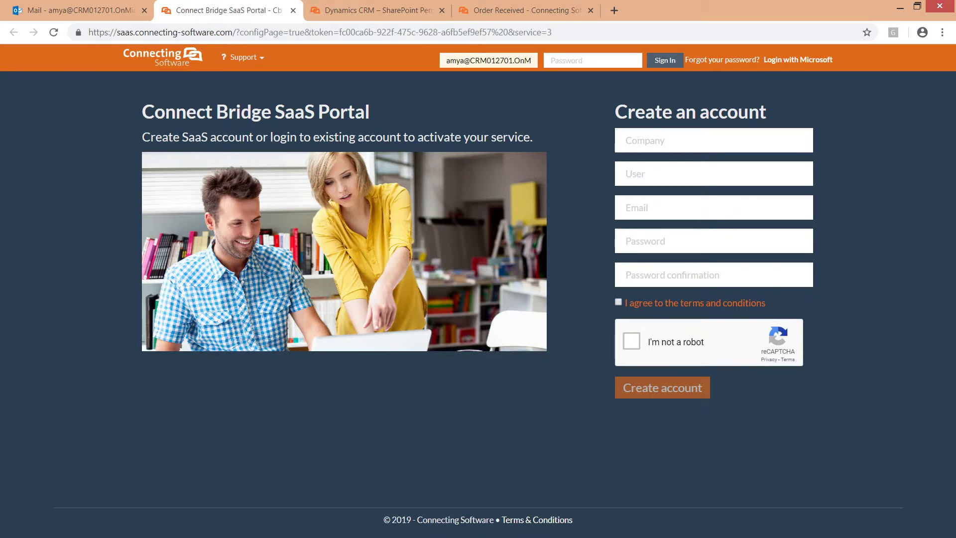
click(593, 60)
key(ctrl+v)
key(Return)
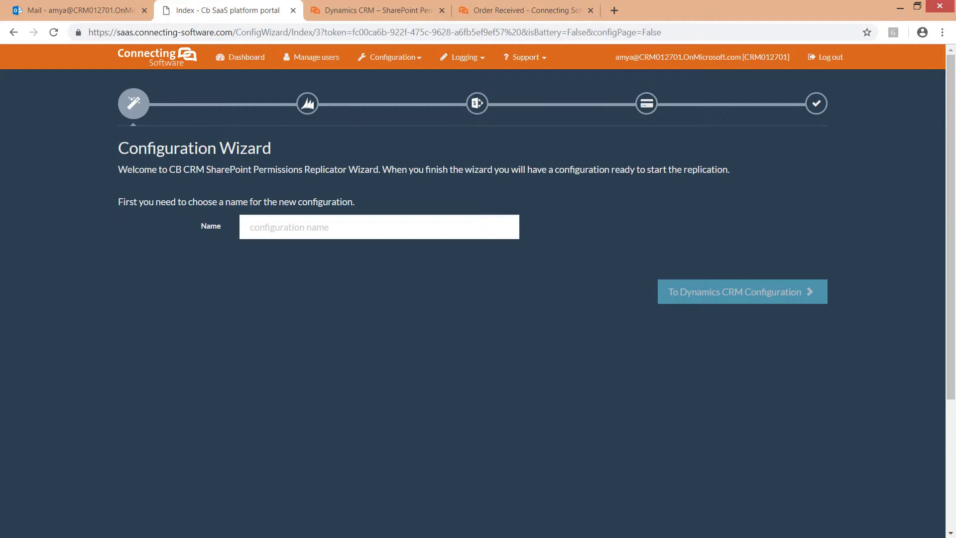
- Name the configuration 'User Acceptance Testing' and advance to Dynamics CRM Configuration
click(379, 227)
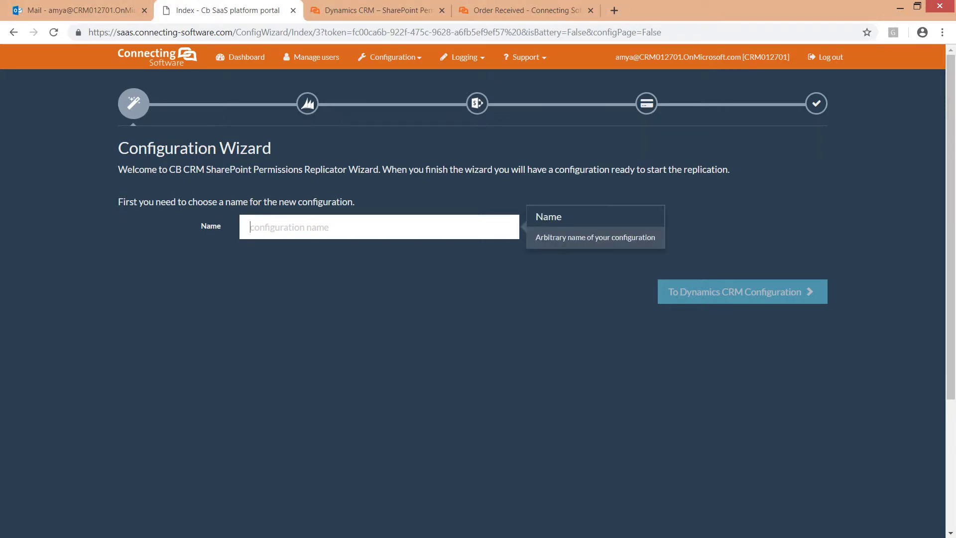
text(User Acceptance Testing)
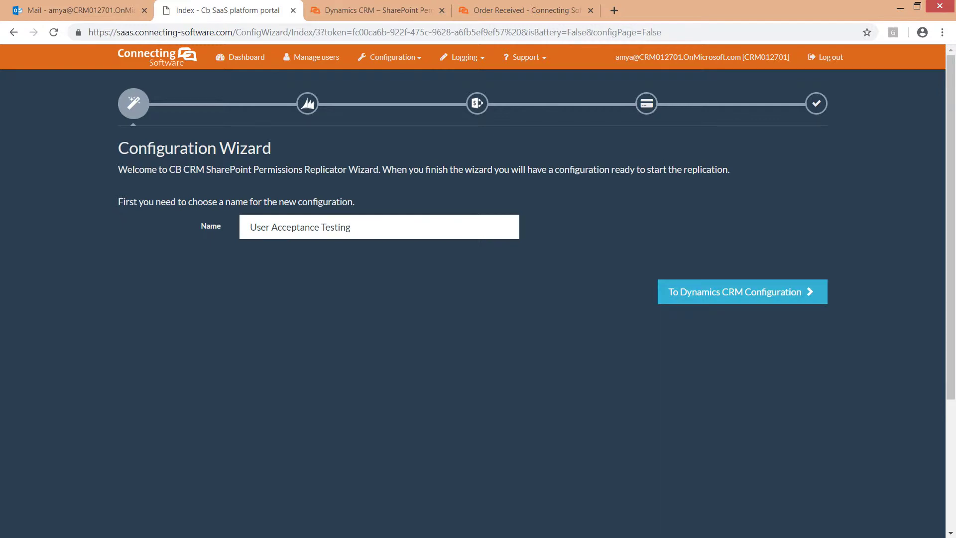
click(742, 292)
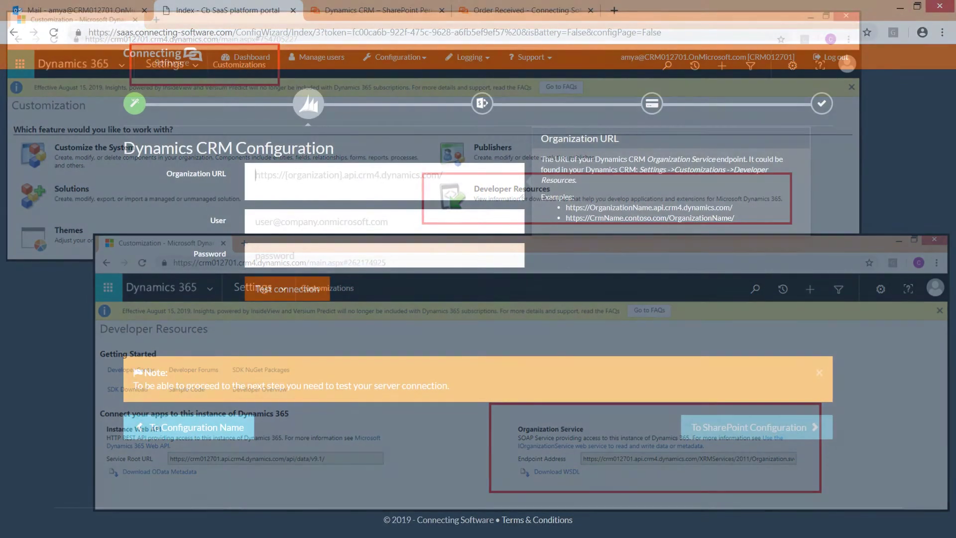
- Enter the CRM organization URL, admin login e-mail and password, and pass the connection test
text(https://crm012701.api.crm4.dynamics.com/XRMServices/2011/Organization.svc)
key(Tab)
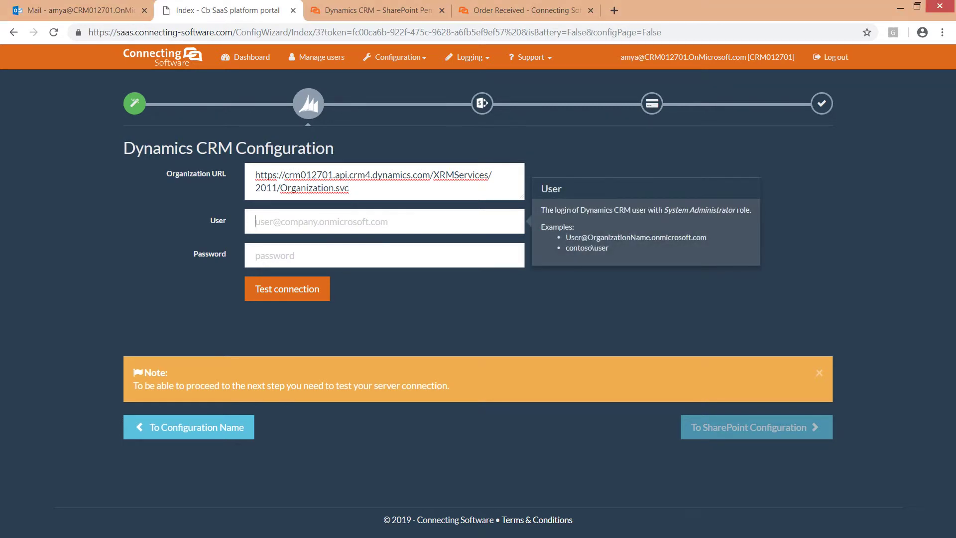
key(ctrl+v)
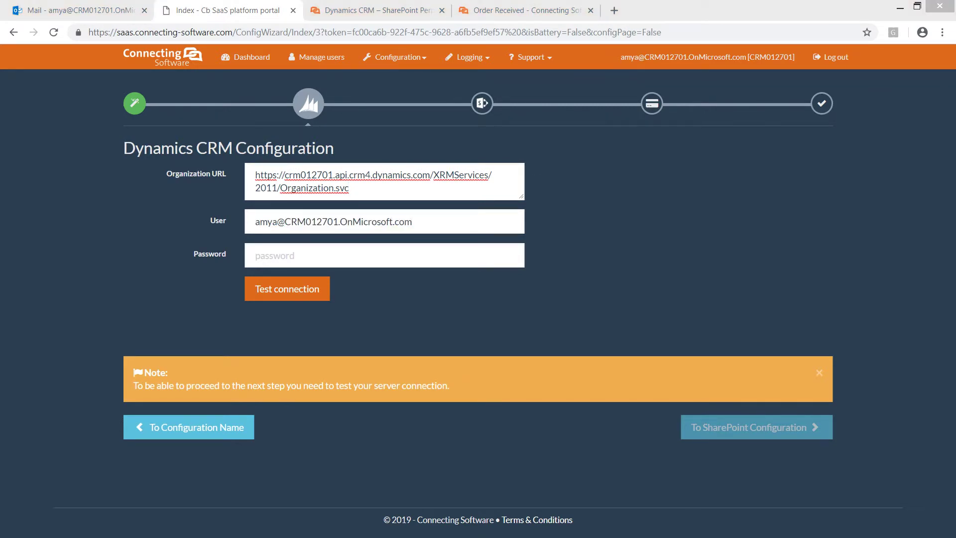
click(384, 256)
key(ctrl+v)
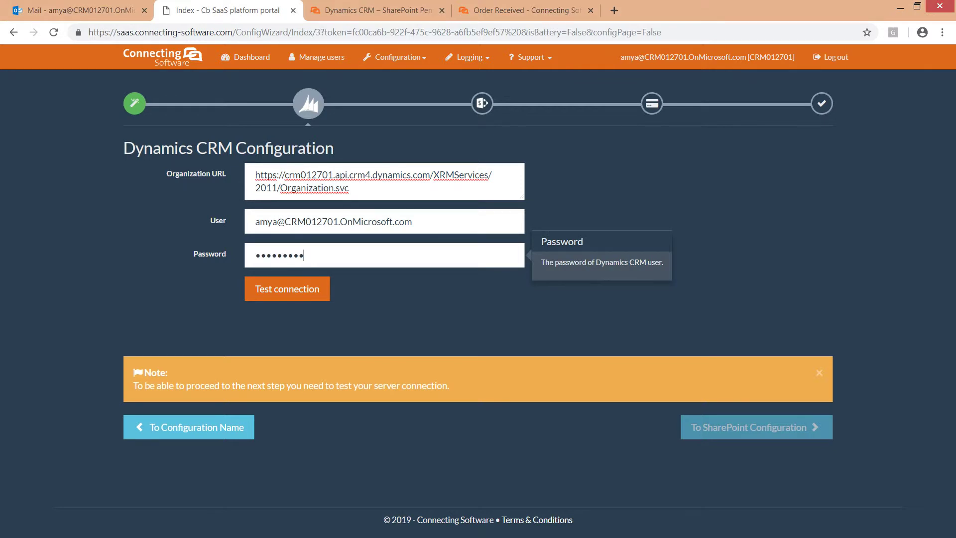
key(Tab)
key(Return)
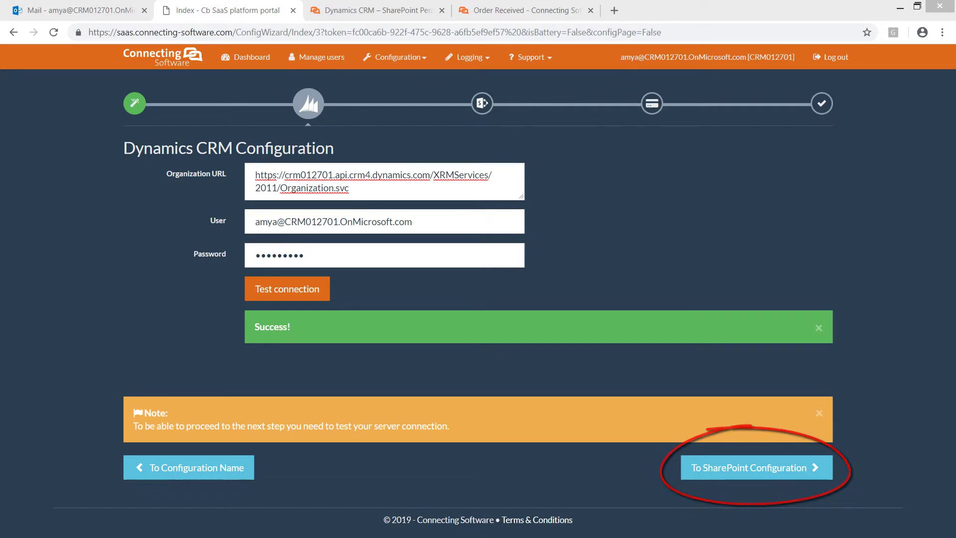
- Move to SharePoint Configuration and paste the site collection URL
click(757, 467)
click(379, 181)
text(https://crm012701.sharepoint.com)
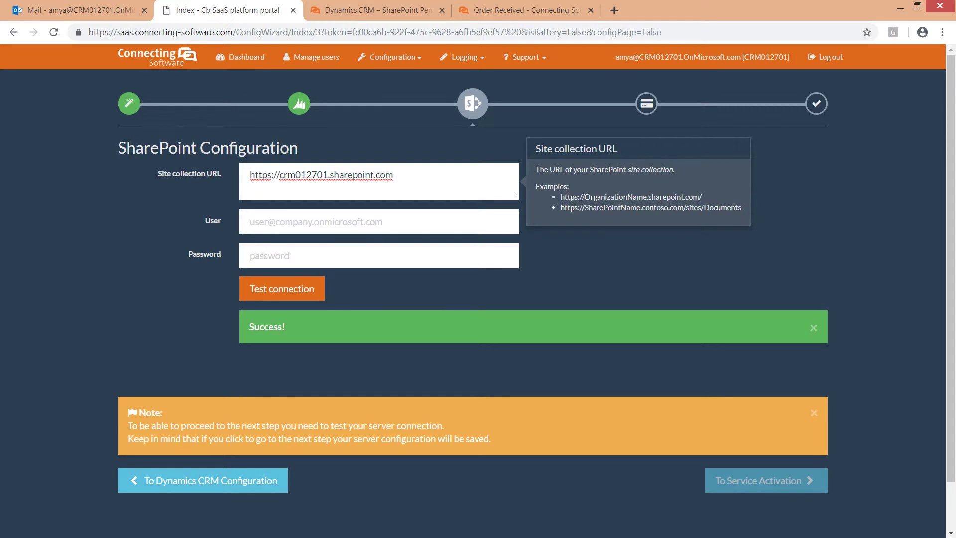
click(379, 221)
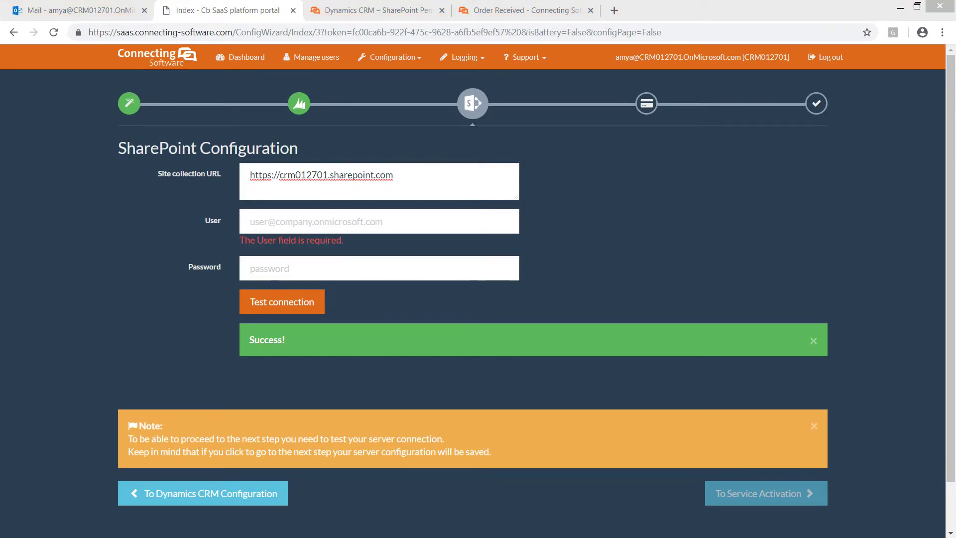
- Enter the SharePoint admin login and password, pass the connection test, and save settings
click(379, 222)
key(ctrl+v)
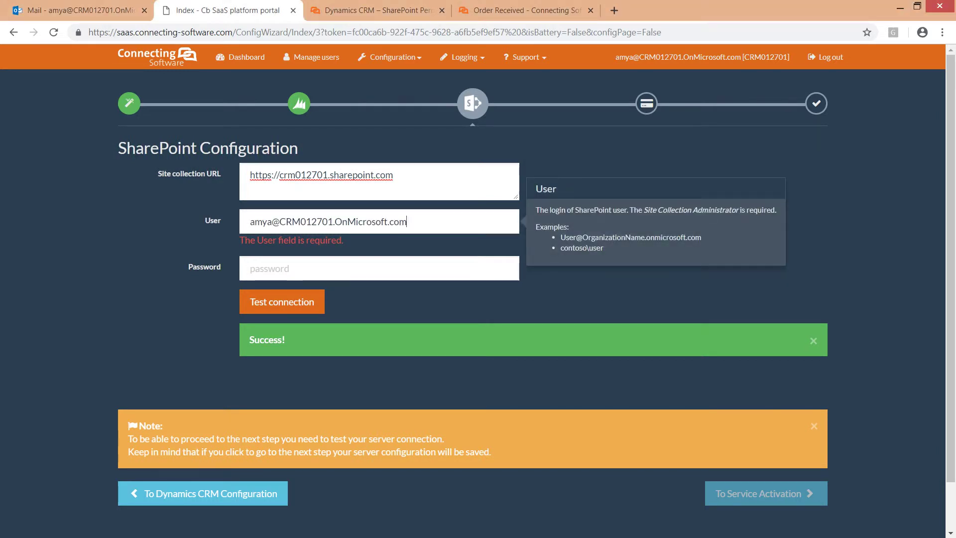
key(Tab)
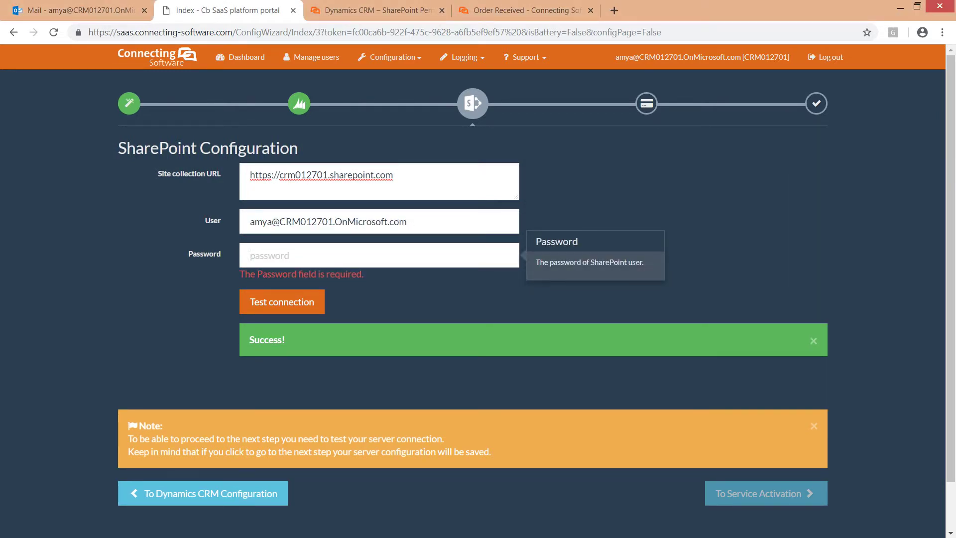
key(ctrl+v)
key(Return)
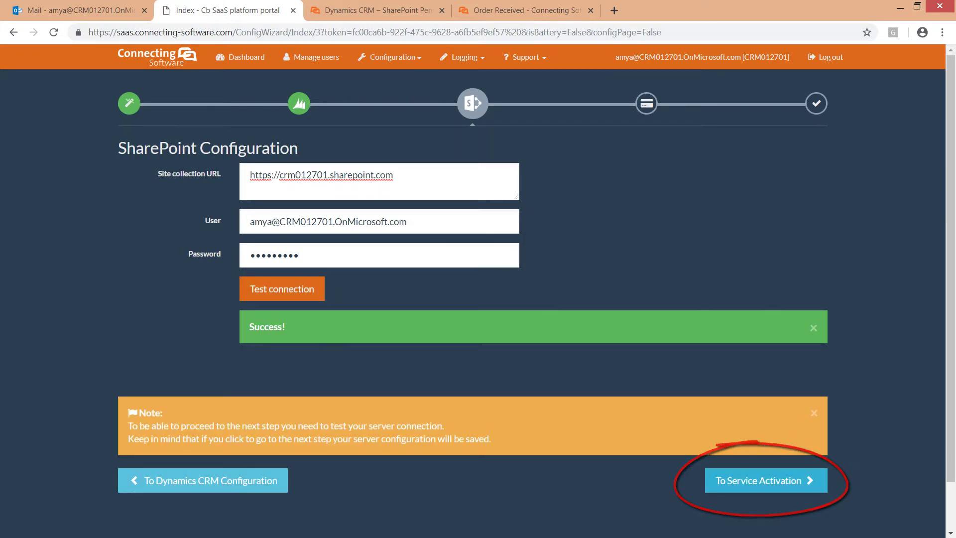
click(766, 481)
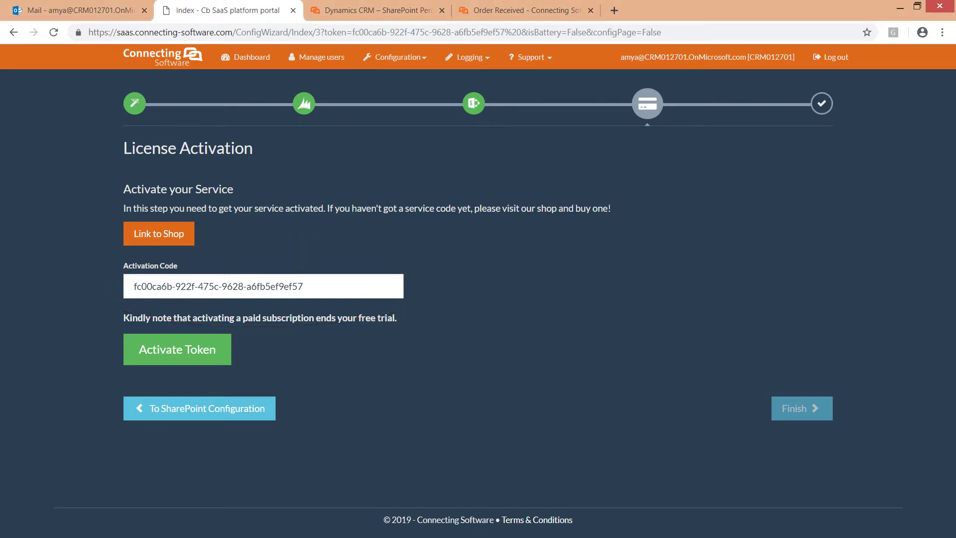
- Copy the activation code from the welcome email into the portal and activate the token
click(107, 11)
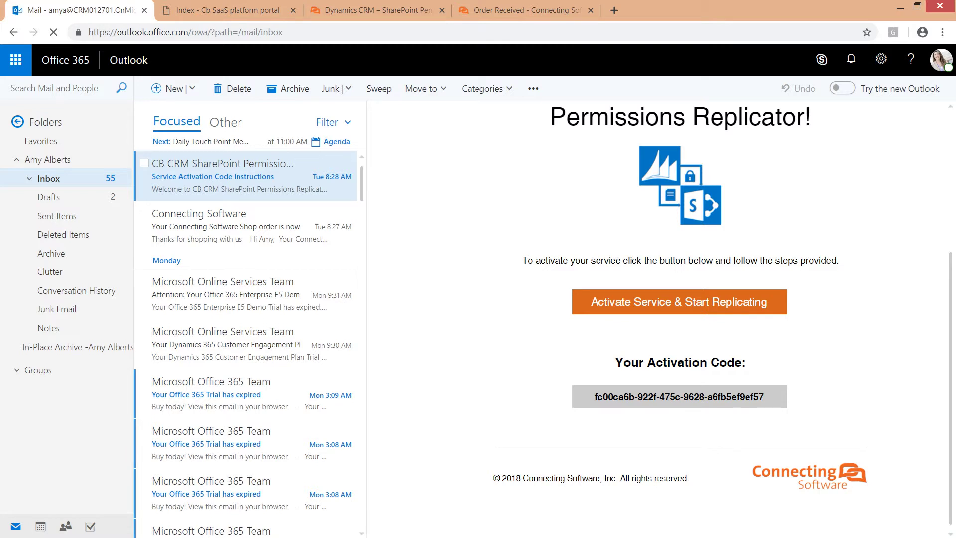
drag(595, 396, 765, 397)
key(ctrl+Tab)
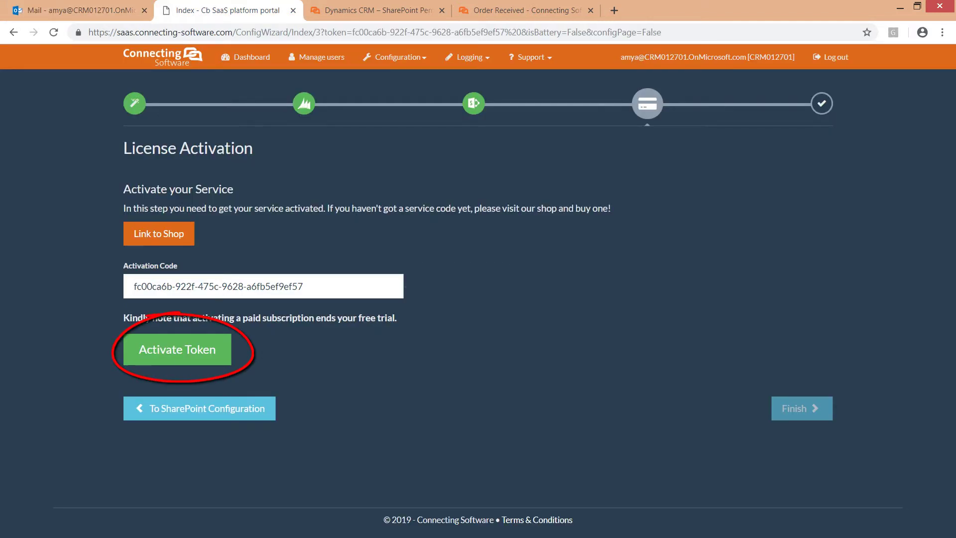
click(177, 349)
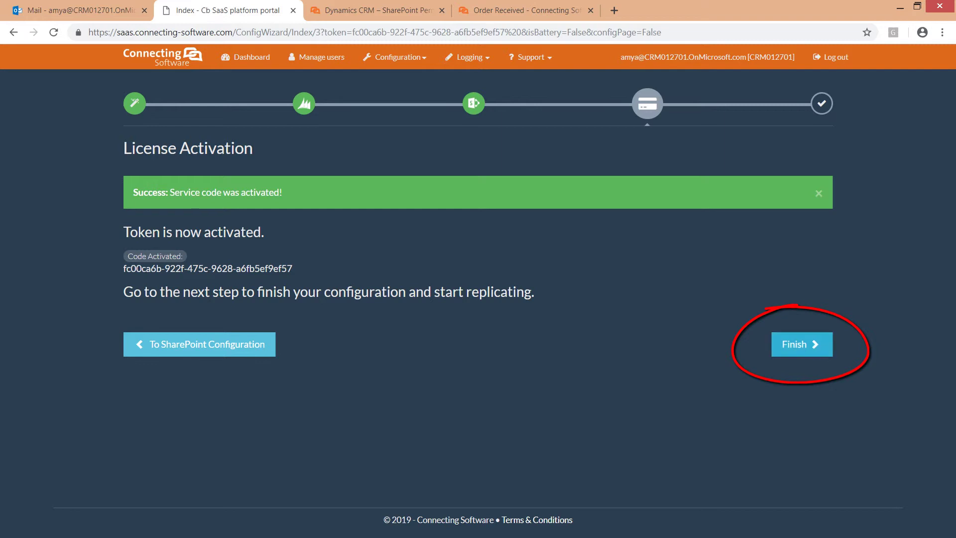
- Finish the wizard with start-replicating set to NO, then open the User Acceptance Testing row menu
click(801, 344)
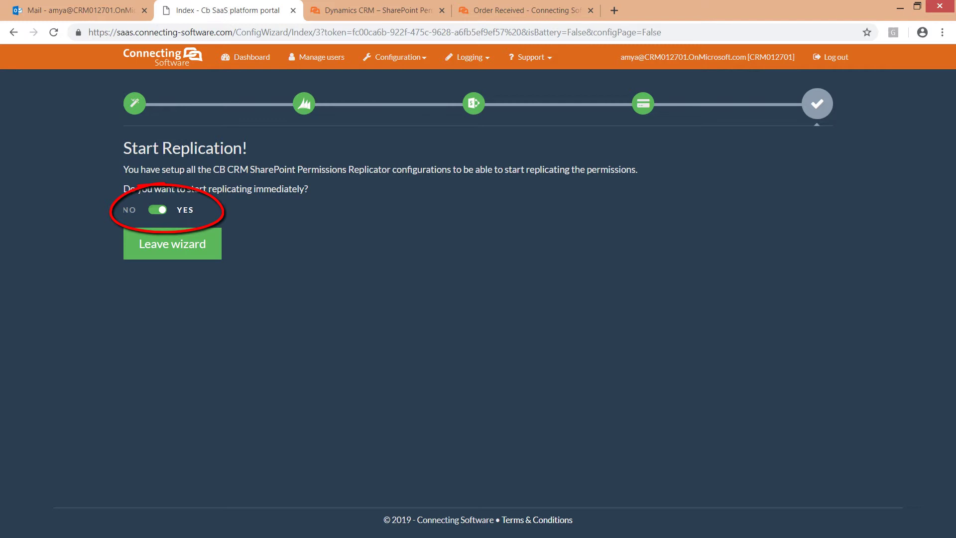
click(157, 210)
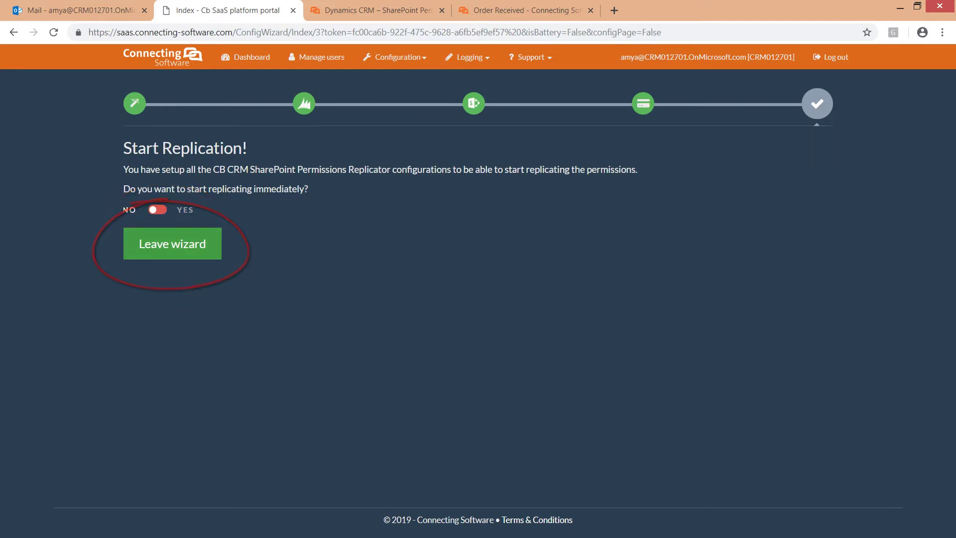
click(172, 243)
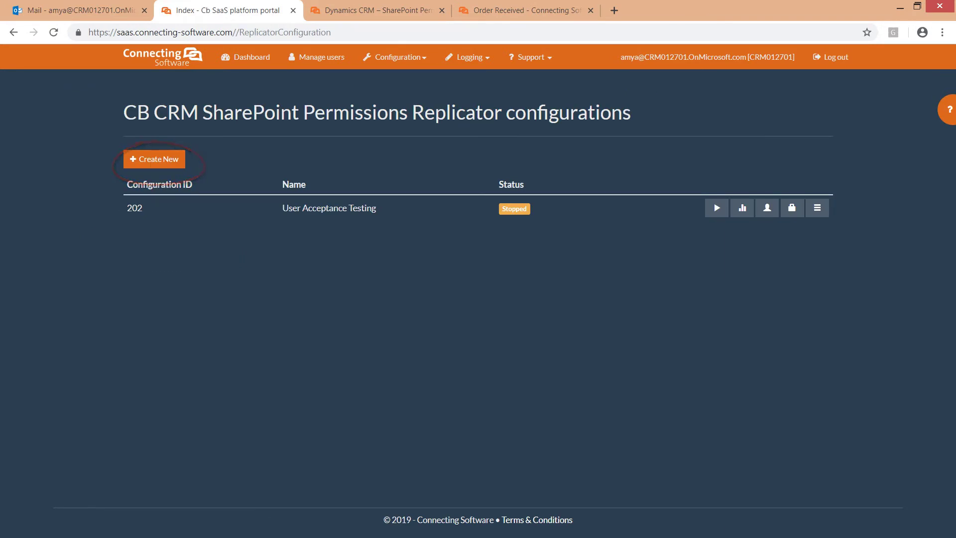
click(817, 207)
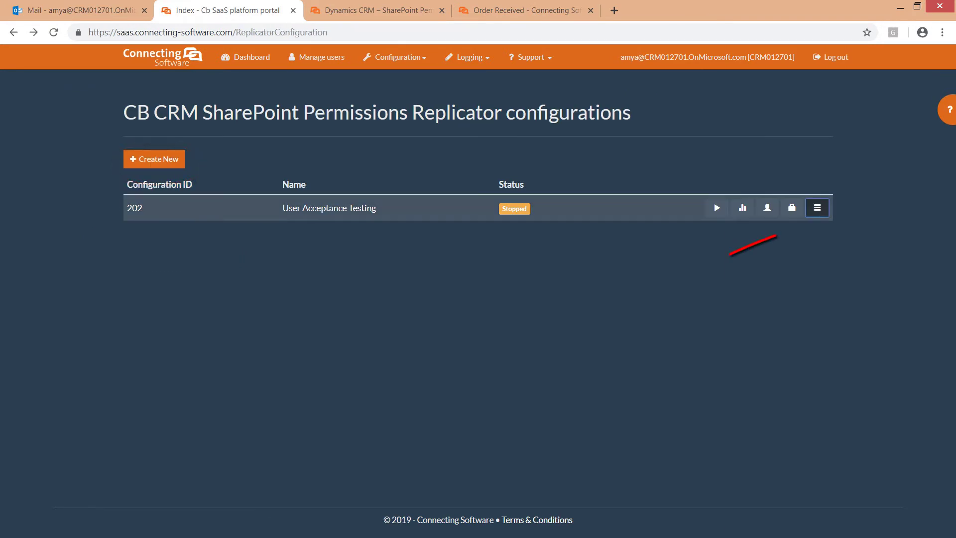
key(Return)
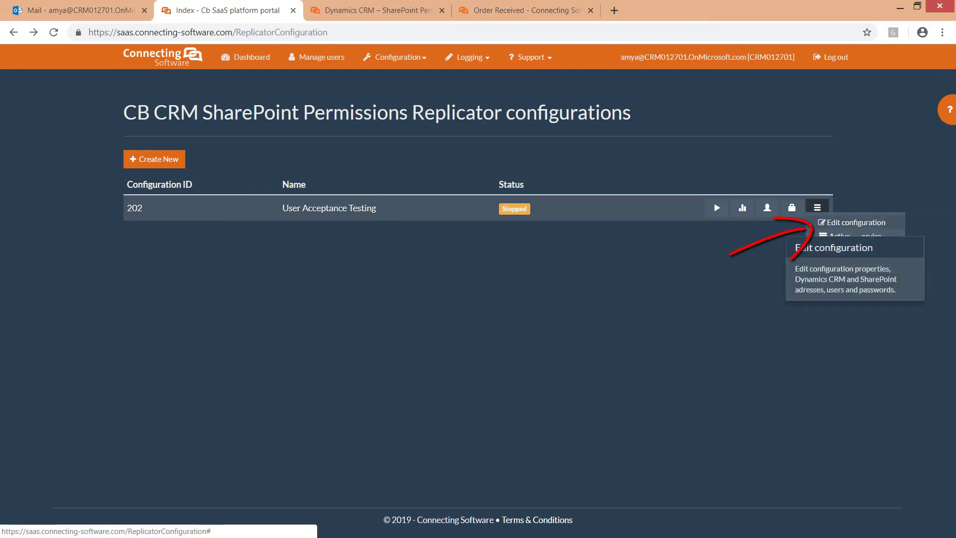
click(853, 222)
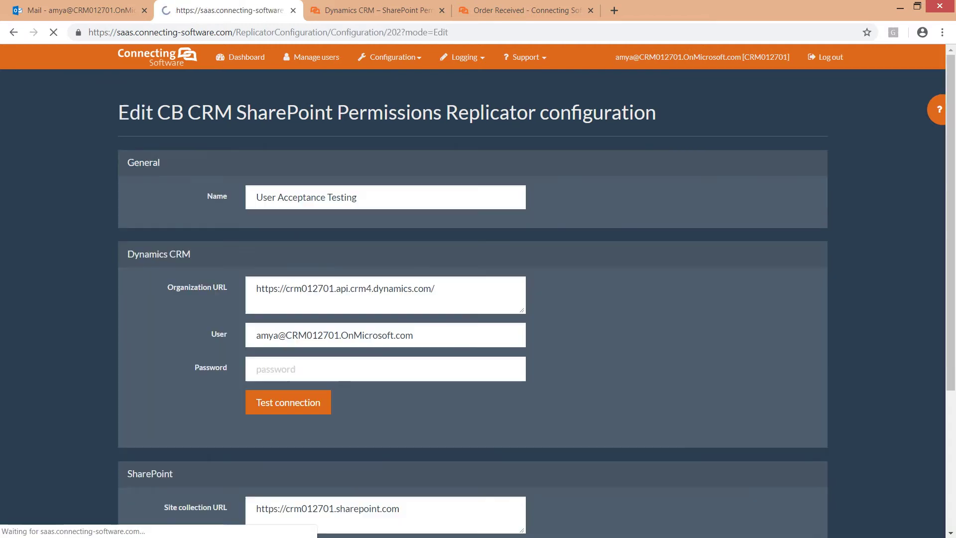
scroll(478, 299, down, 4)
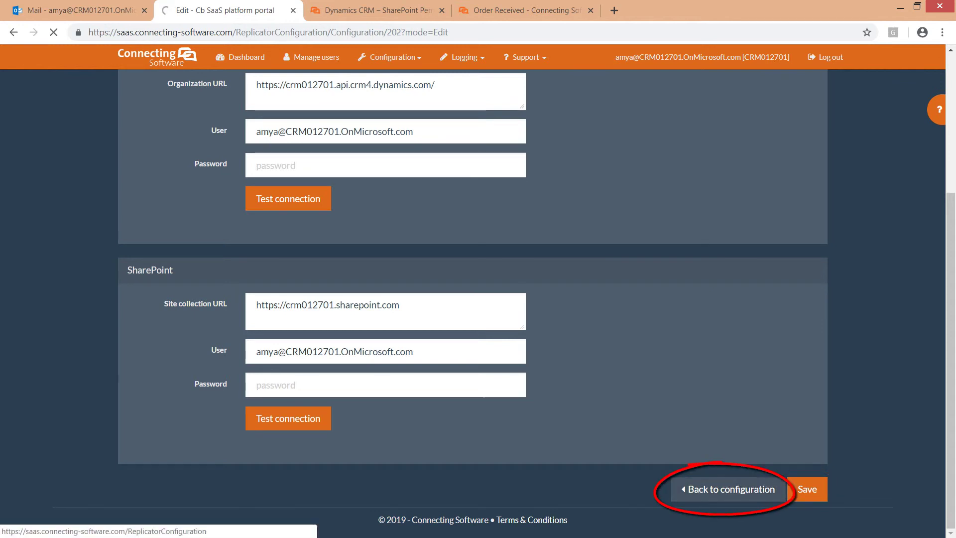
click(729, 489)
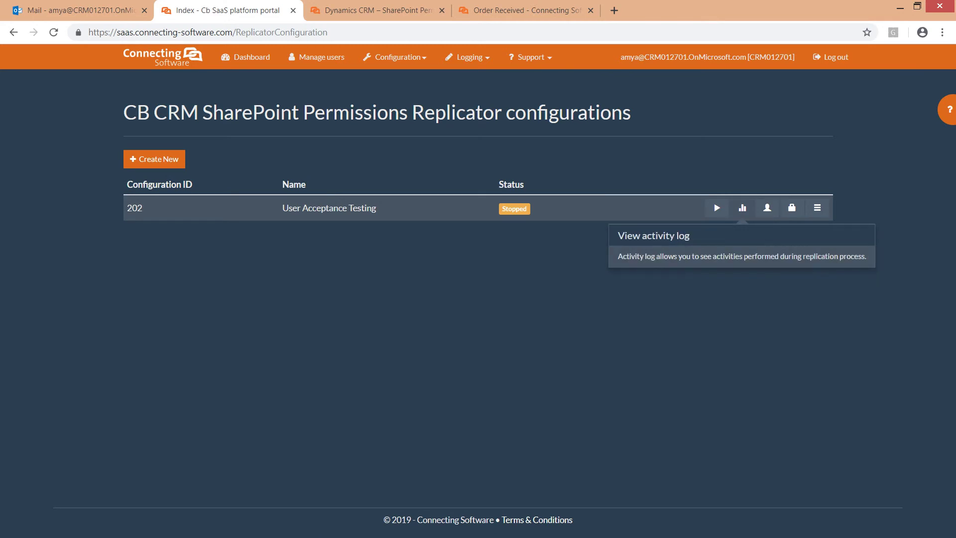
- Reopen the actions menu on the User Acceptance Testing (ID 202) row
click(818, 207)
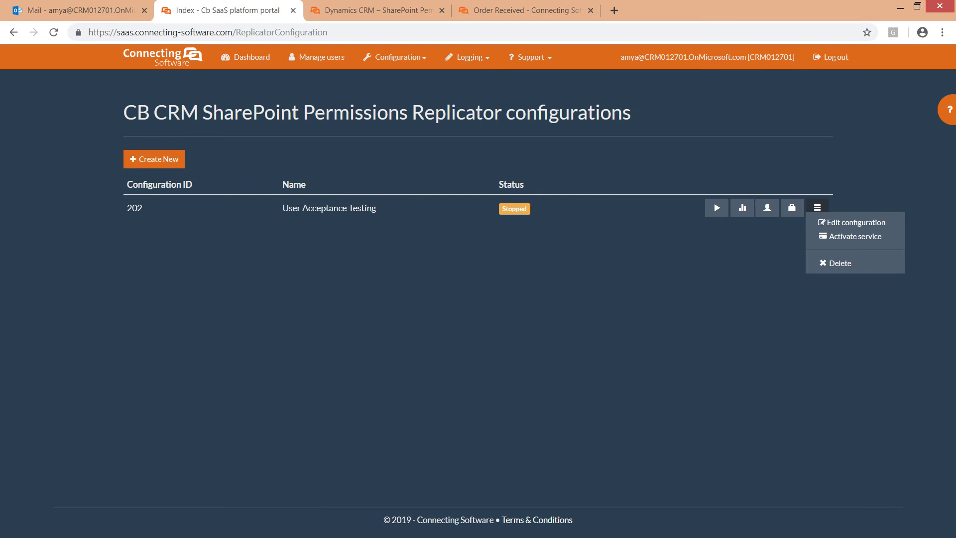
- Dismiss the User Acceptance Testing actions dropdown with Escape
key(Escape)
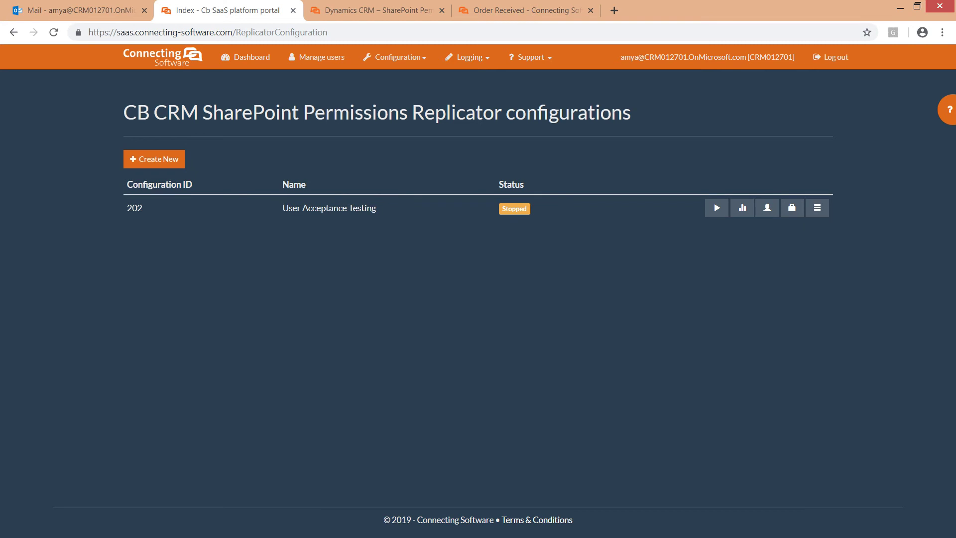